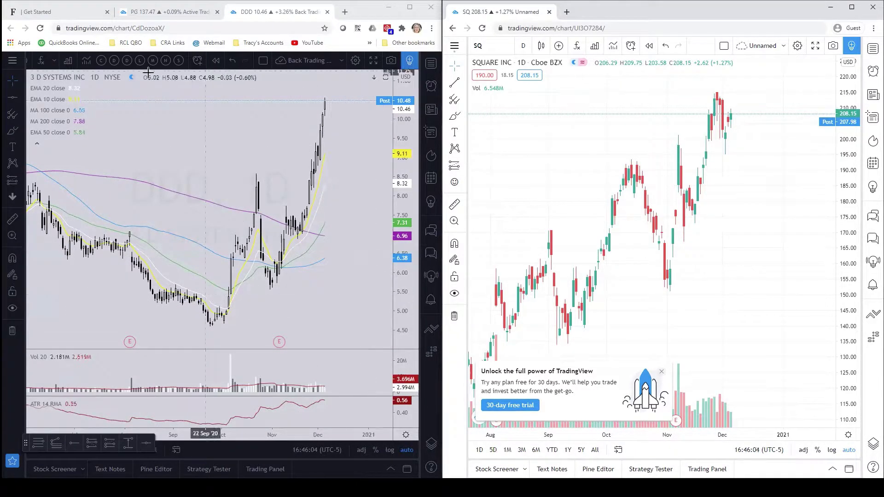
Step: Close the 'Unlock the full power of TradingView' promotion covering the SQ chart
click(662, 372)
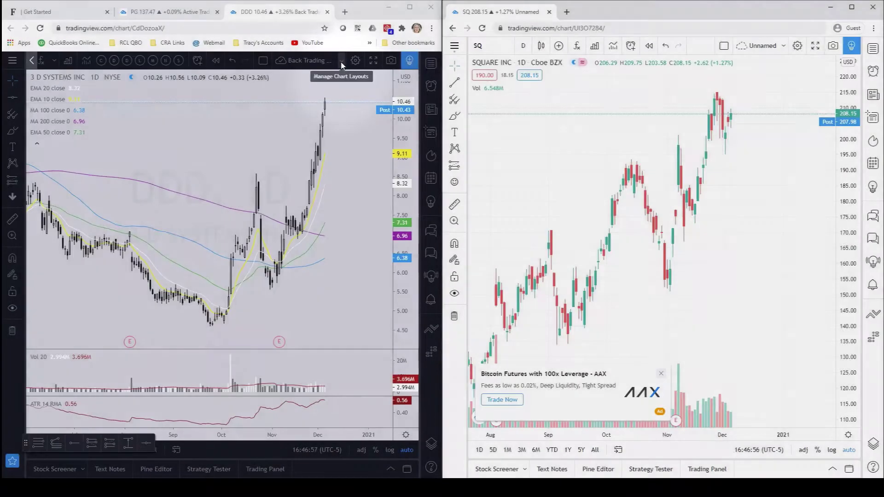
click(341, 62)
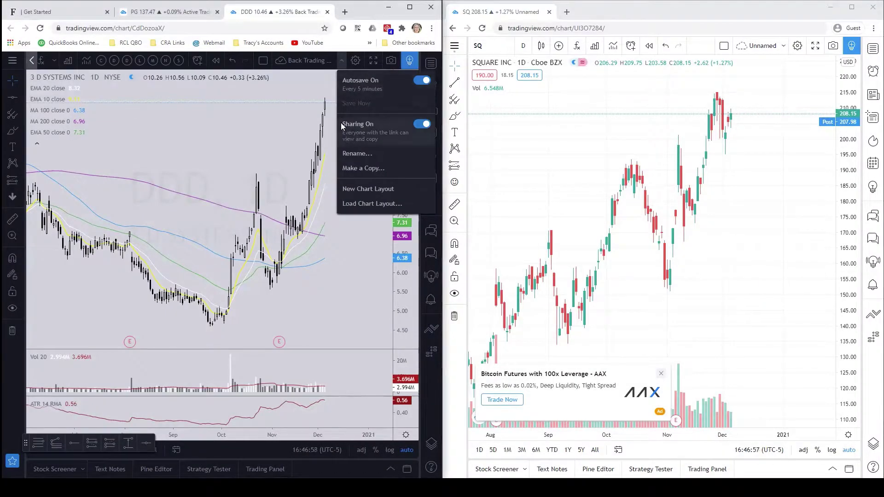
click(419, 126)
click(422, 124)
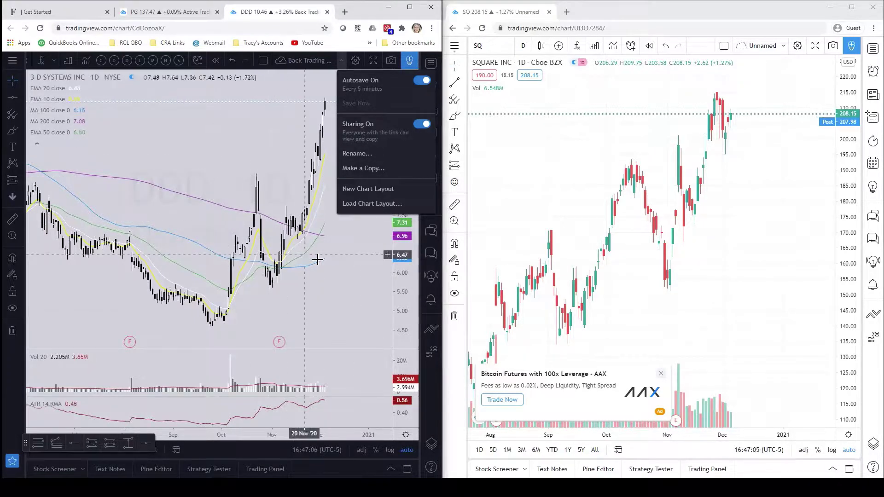
click(355, 259)
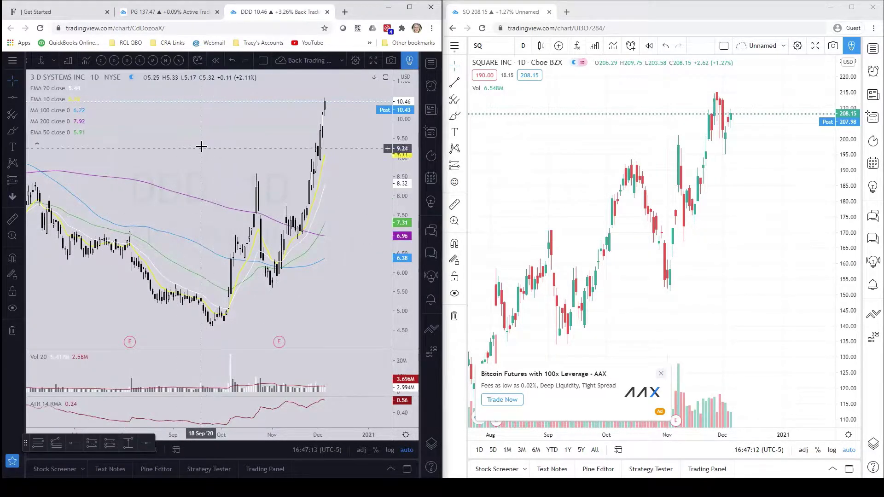
Step: Load the shared DDD chart link in the second window in place of the SQ chart
click(168, 29)
key(ctrl+c)
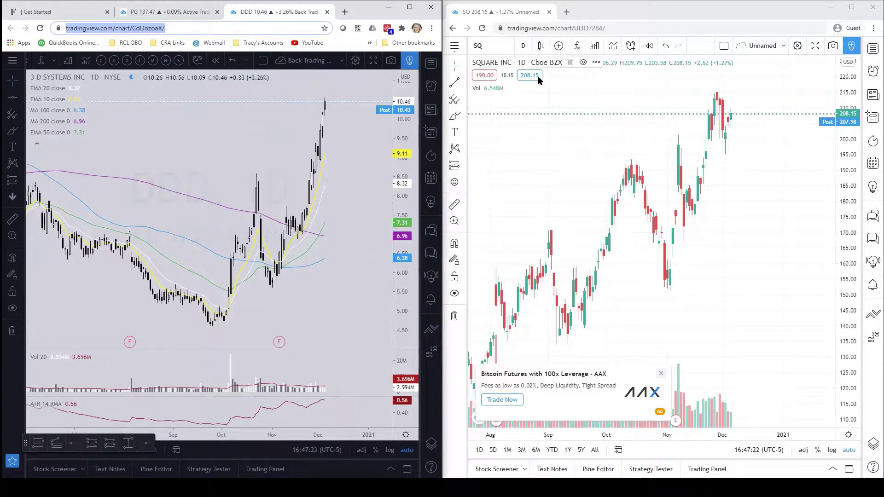
click(611, 30)
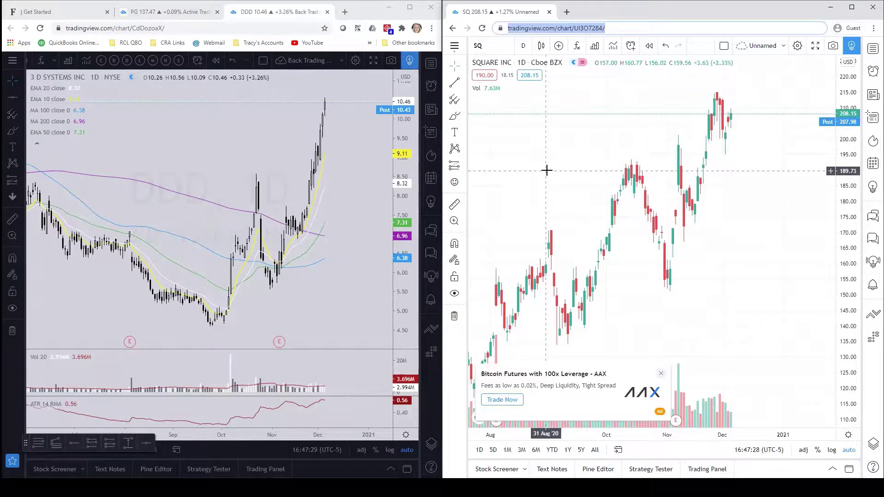
key(ctrl+v)
key(Return)
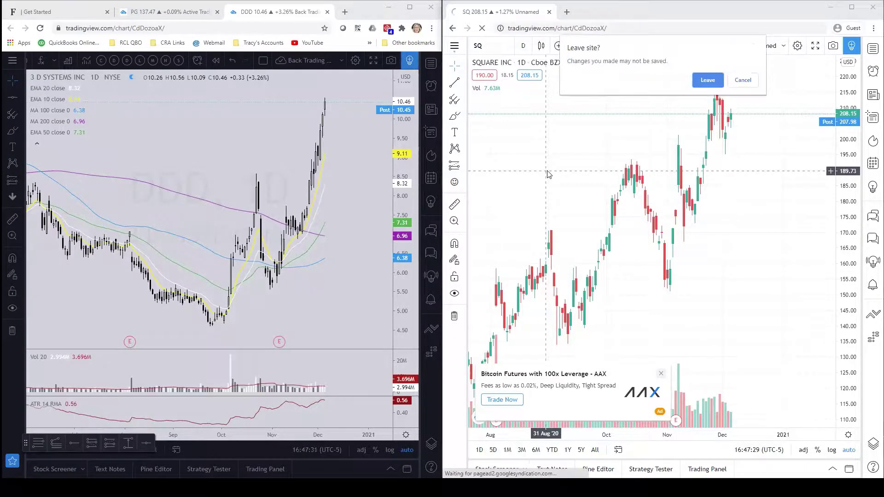
Step: Confirm leaving the unsaved SQ chart so the shared DDD layout opens in View Only Mode
click(706, 80)
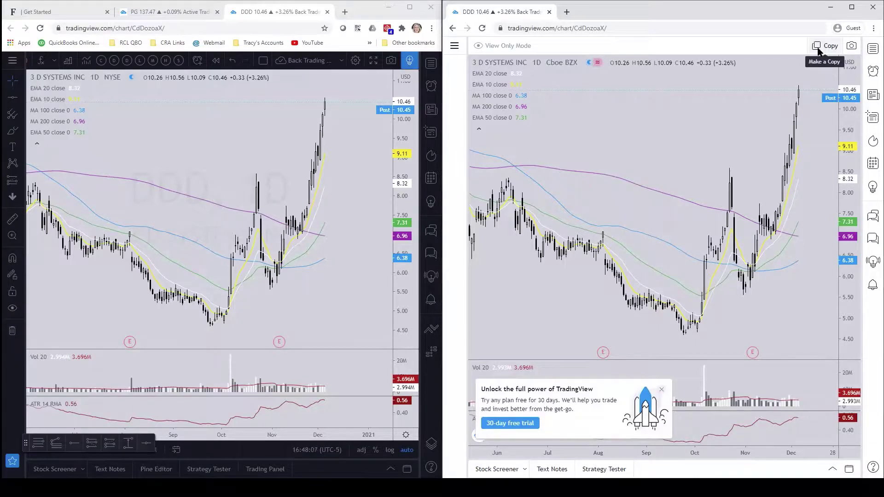
Step: Free the layout limit by deleting the saved 'Unnamed' layout from All layouts
click(818, 50)
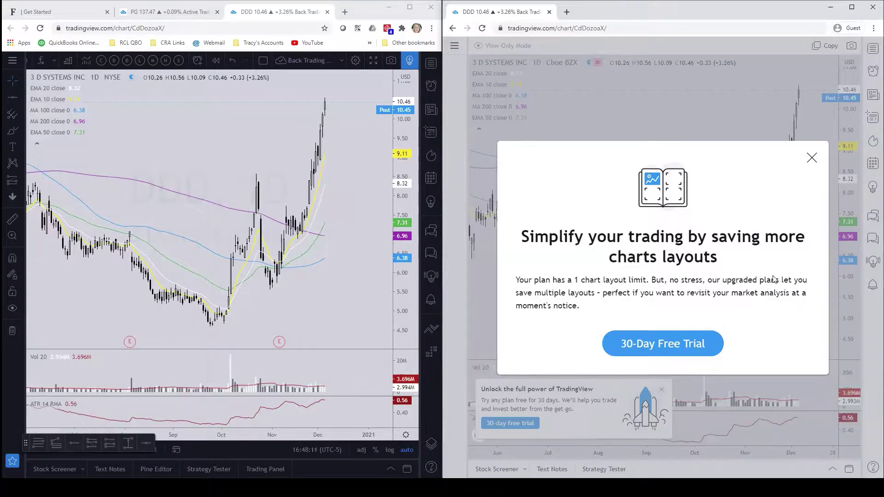
click(812, 157)
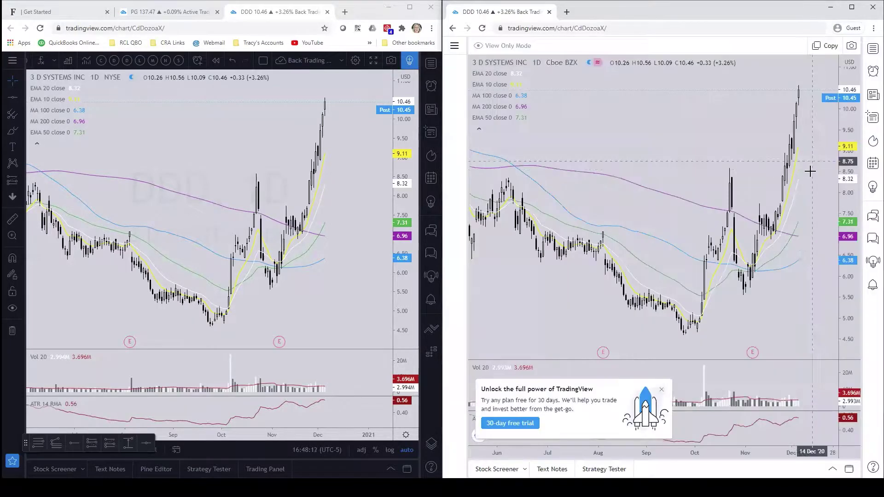
click(454, 48)
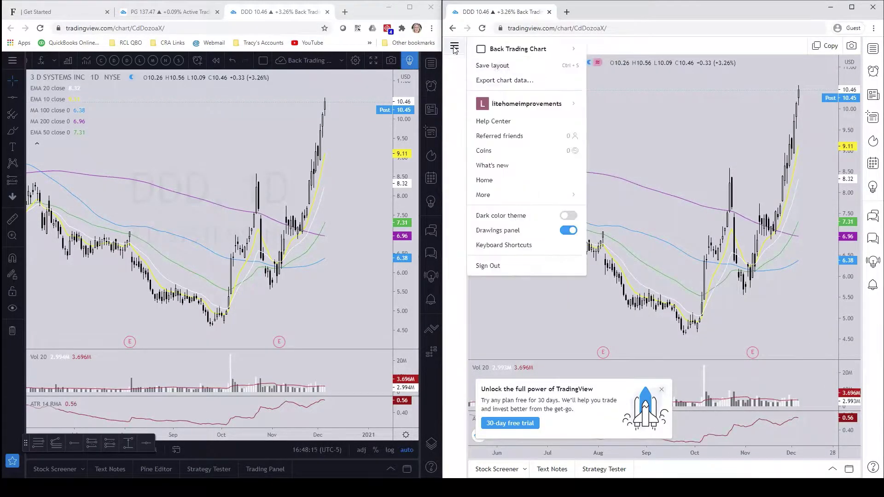
mouse_move(494, 50)
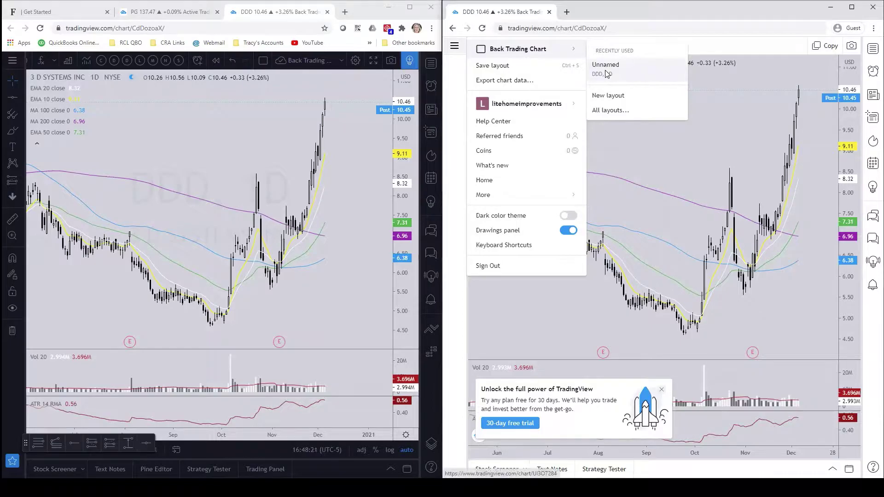
click(606, 114)
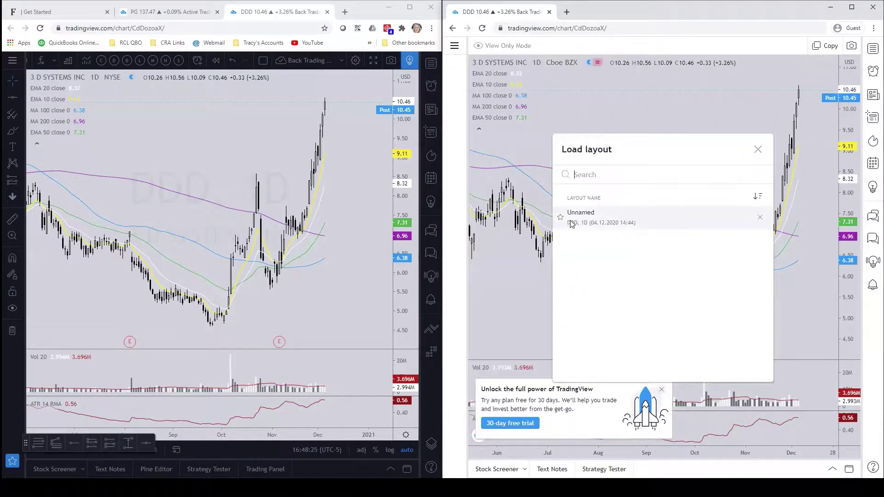
click(760, 218)
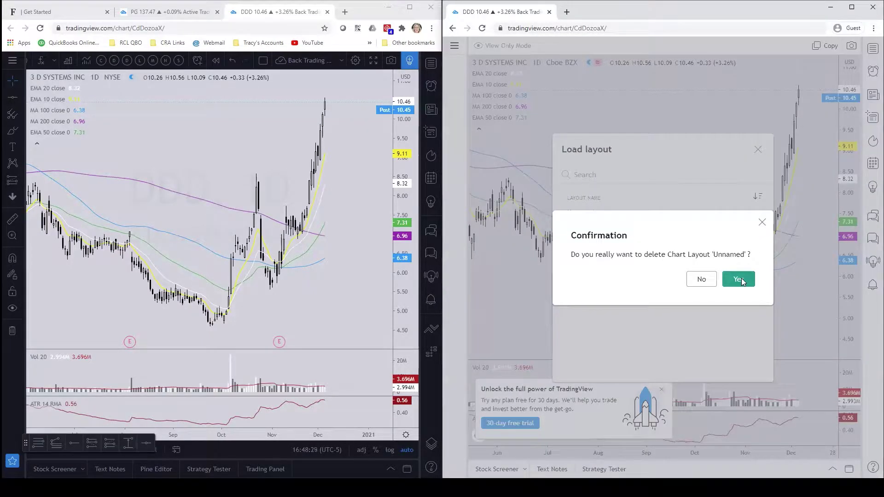
click(739, 279)
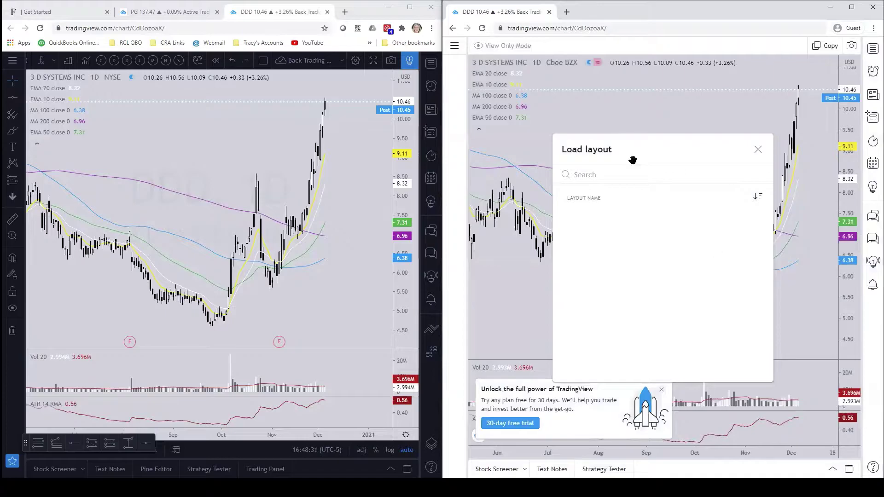
click(758, 152)
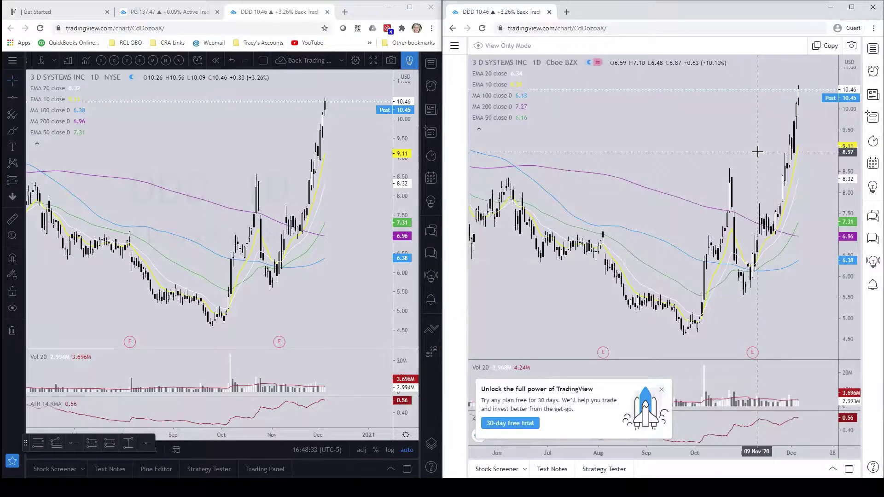
Step: Copy the shared DDD layout into this account under the name 'New Chart Layout'
click(818, 47)
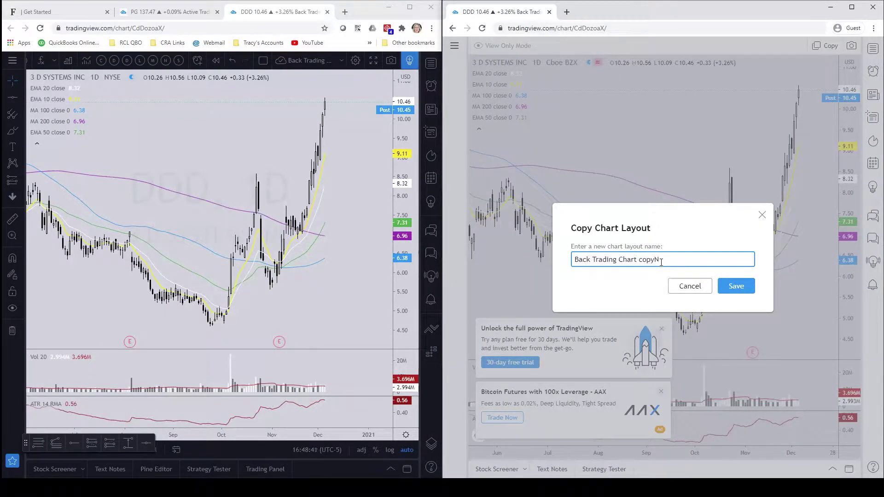
key(BackSpace)
key(BackSpace)
key(BackSpace)
key(BackSpace)
key(BackSpace)
key(BackSpace)
key(BackSpace)
key(BackSpace)
key(BackSpace)
key(BackSpace)
key(BackSpace)
key(BackSpace)
text(N)
click(744, 285)
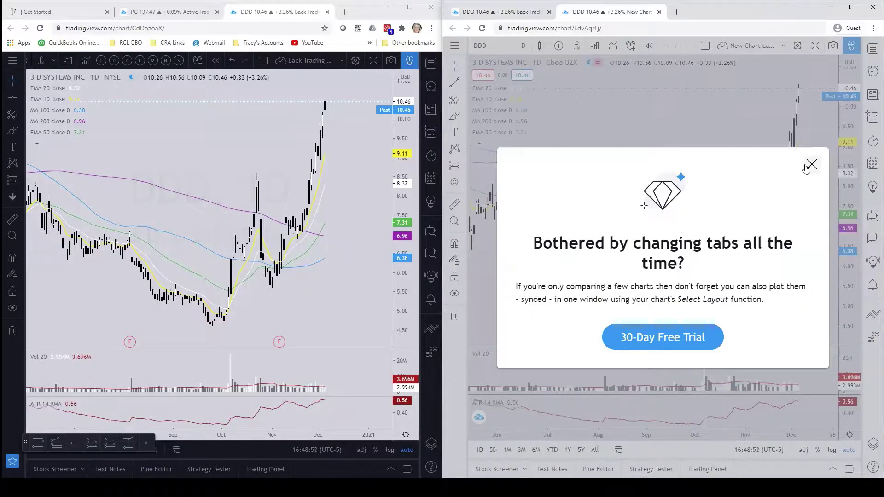
Step: Close the 'Bothered by changing tabs' popup on the copied layout's tab
click(810, 165)
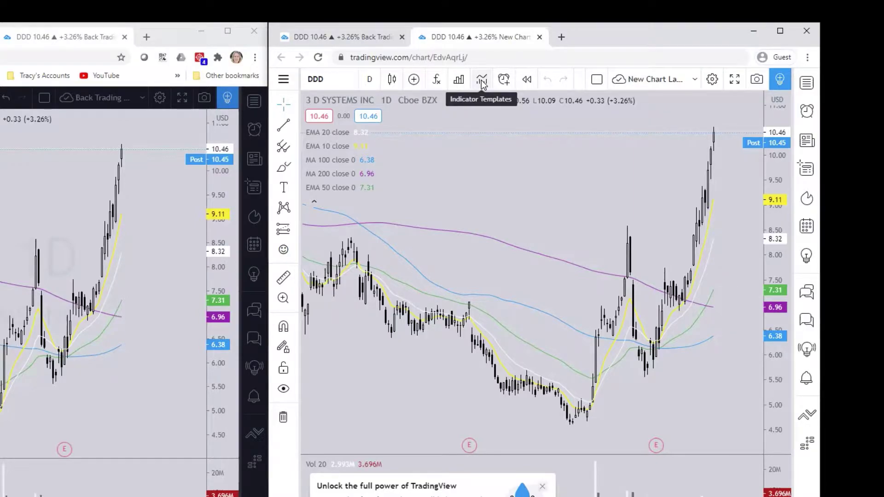
Step: Save the chart's current indicators as an indicator template named 'Long Term MA'
click(481, 80)
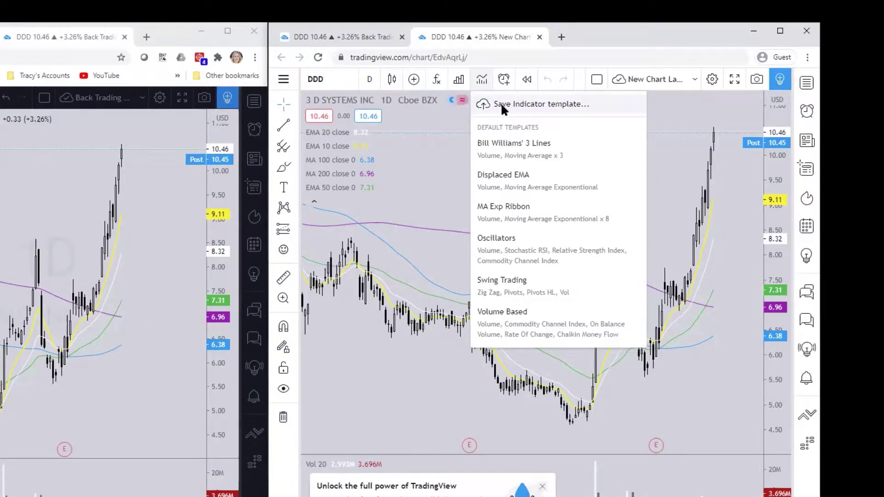
click(502, 105)
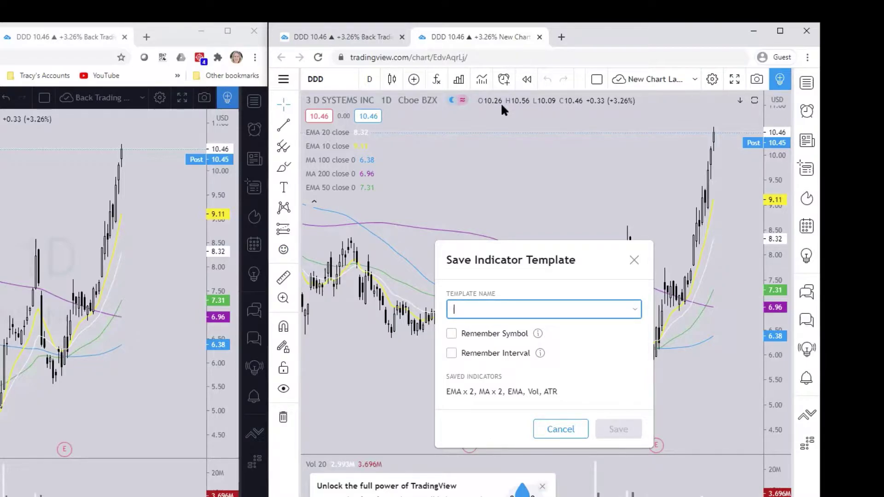
text(Long Te)
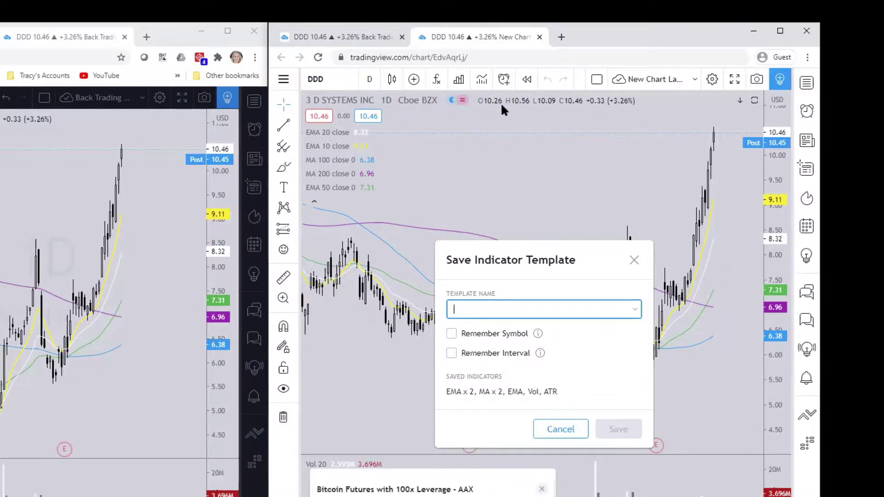
text(rm Mo)
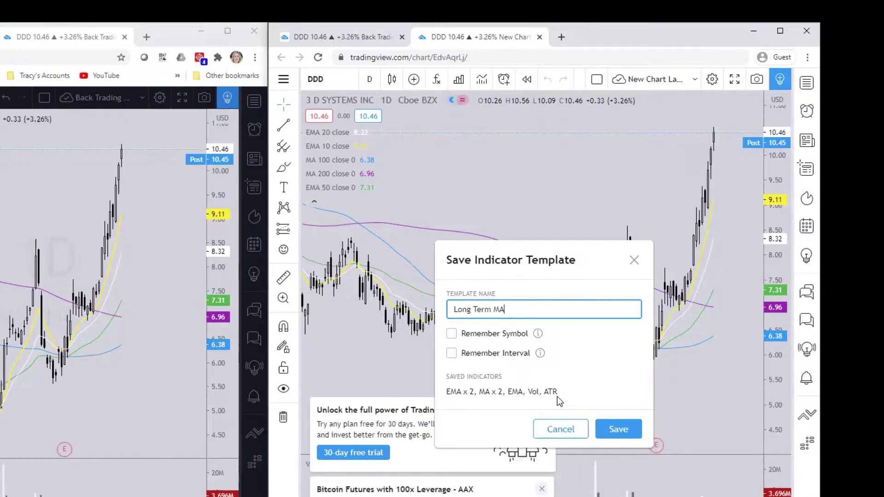
click(618, 429)
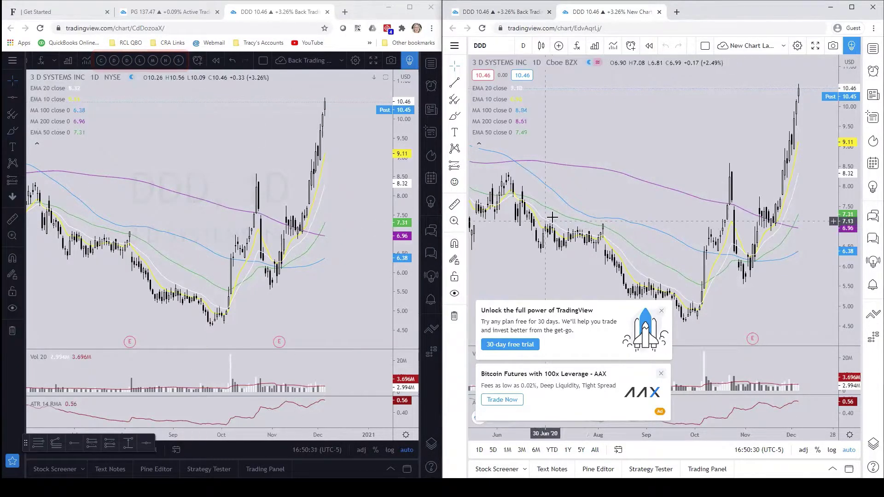
Step: Star Long Term MA in the Indicator Templates list so it gets a toolbar shortcut
click(613, 45)
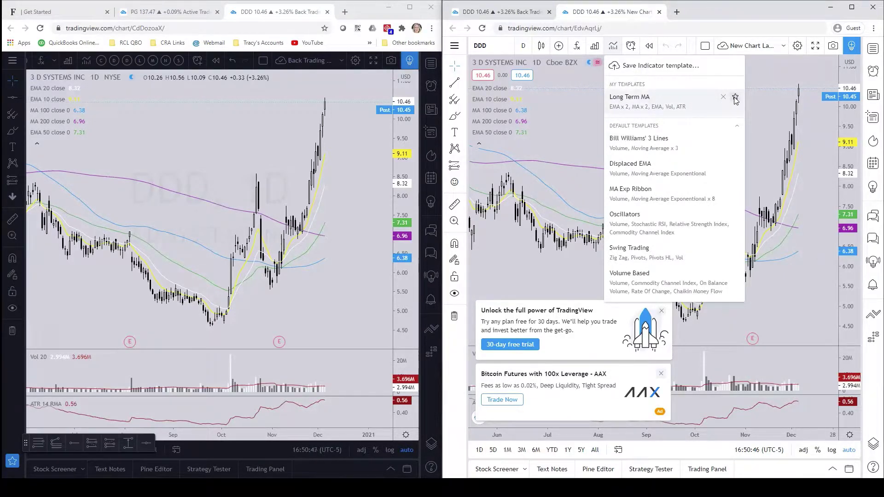
click(735, 98)
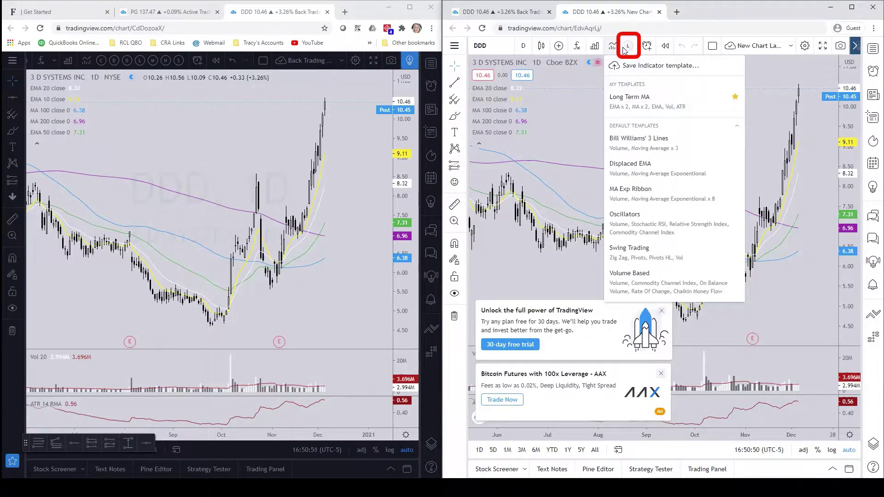
click(735, 98)
click(735, 98)
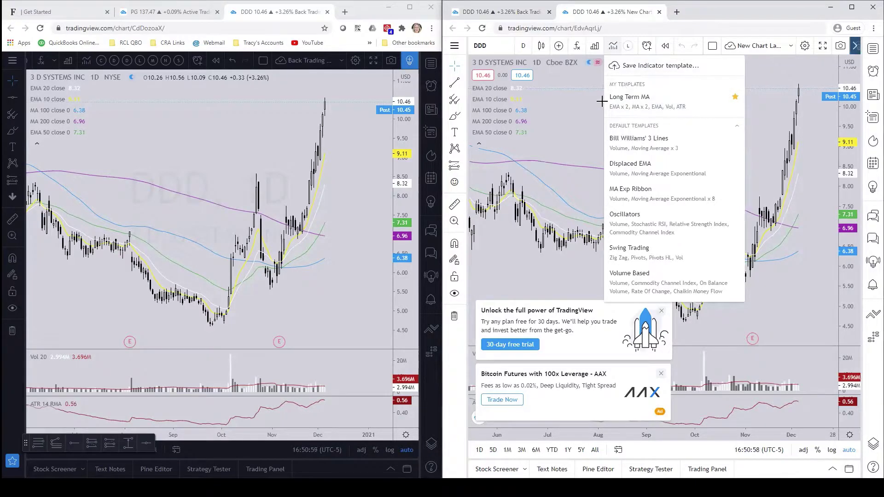
click(755, 123)
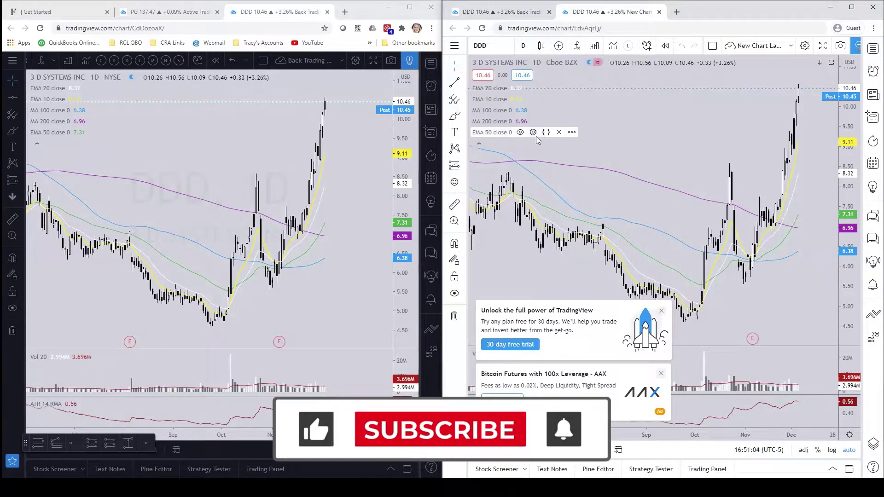
Step: Remove EMA 50, MA 200, MA 100, EMA 10 and EMA 20, then reapply Long Term MA
click(559, 132)
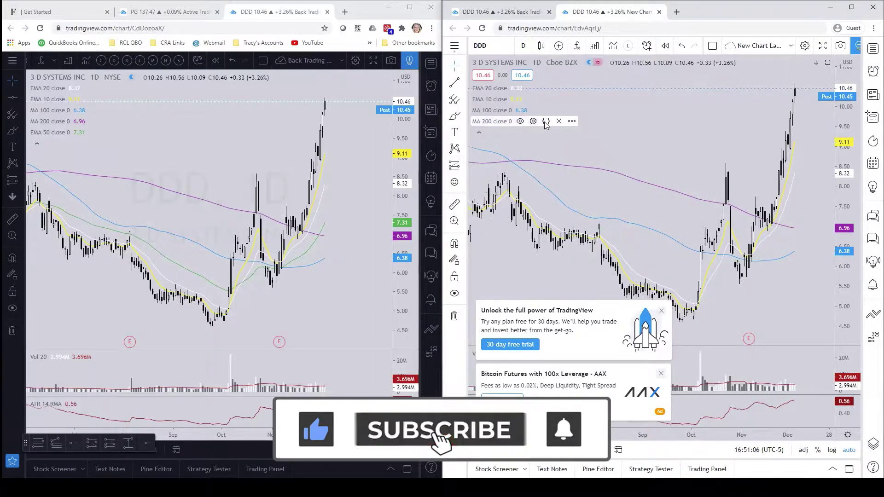
click(553, 121)
click(553, 110)
click(543, 99)
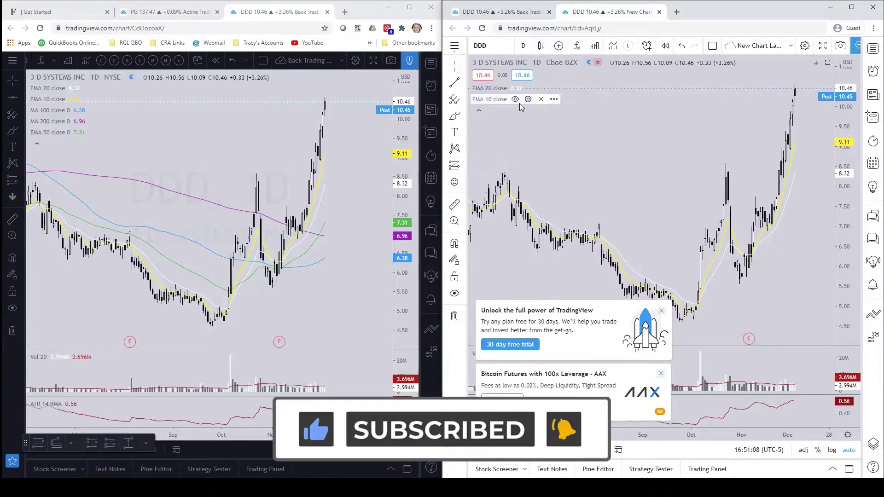
click(539, 88)
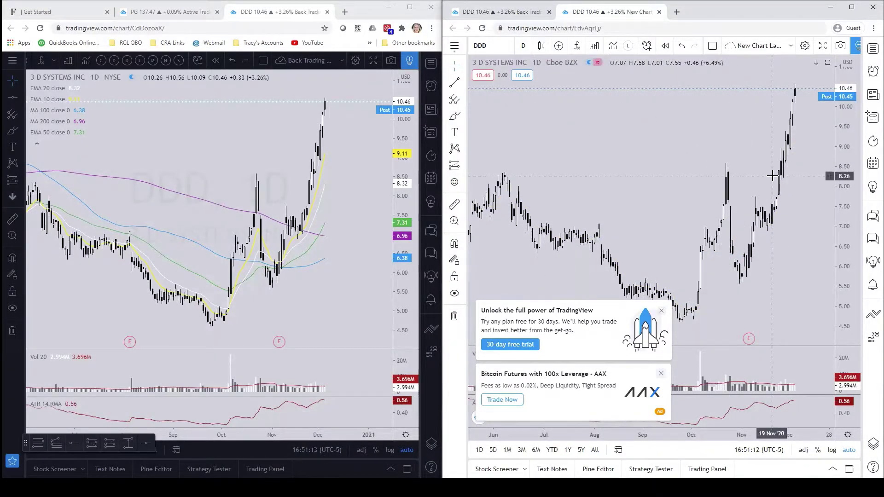
click(628, 46)
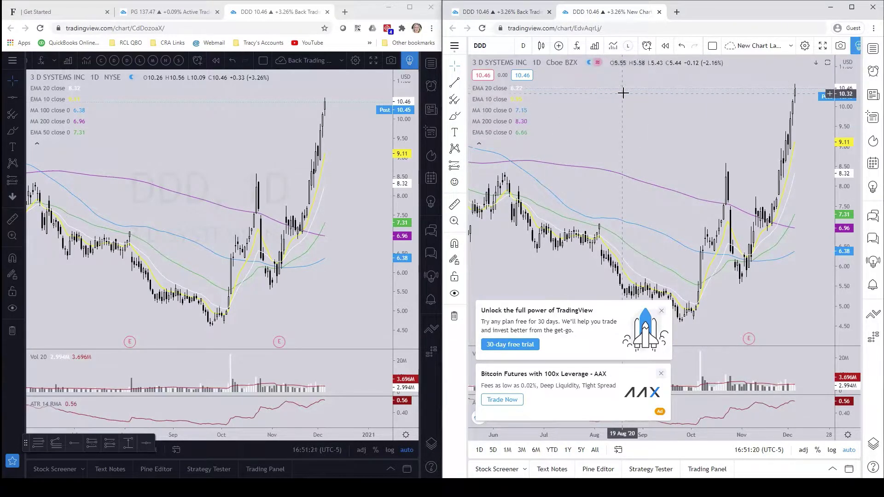
Step: Favourite and try the Displaced EMA, MA Exp Ribbon, Oscillators and Swing Trading templates
click(629, 46)
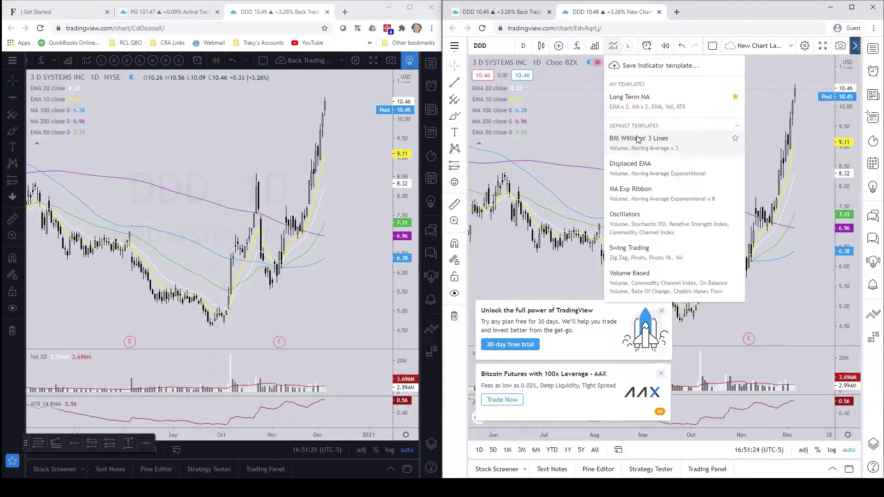
click(735, 164)
click(735, 189)
click(735, 214)
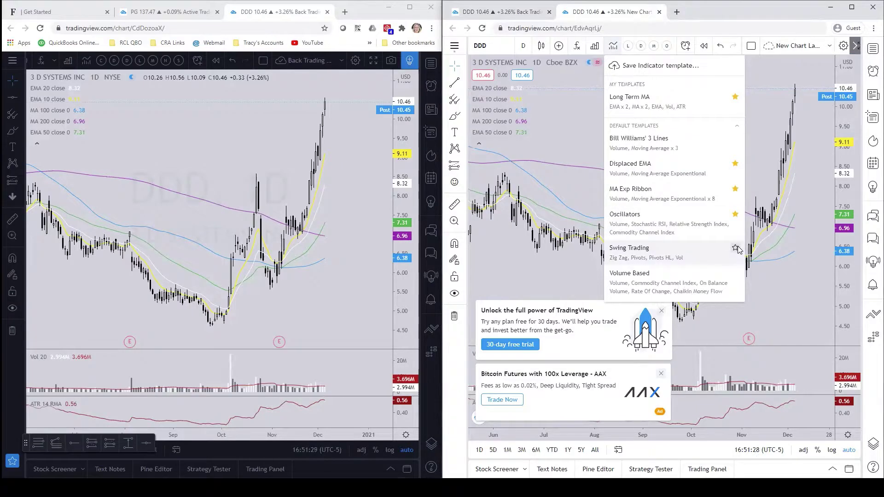
click(735, 248)
click(757, 185)
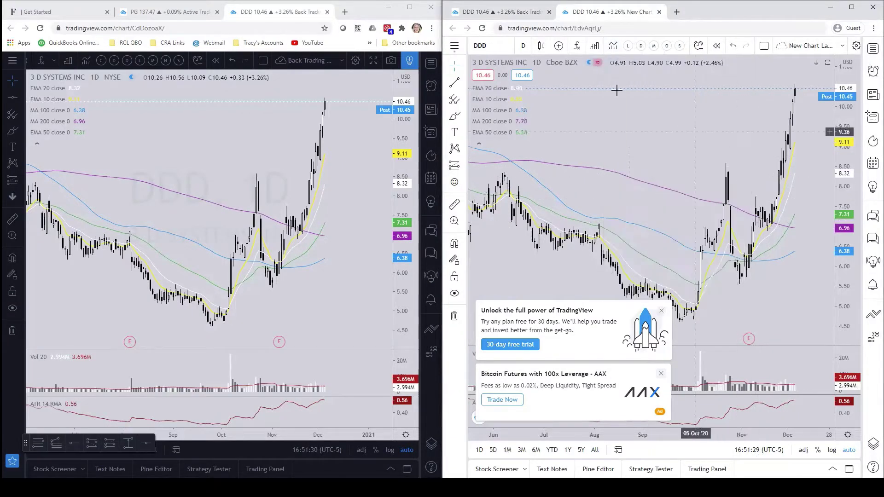
click(646, 48)
click(667, 46)
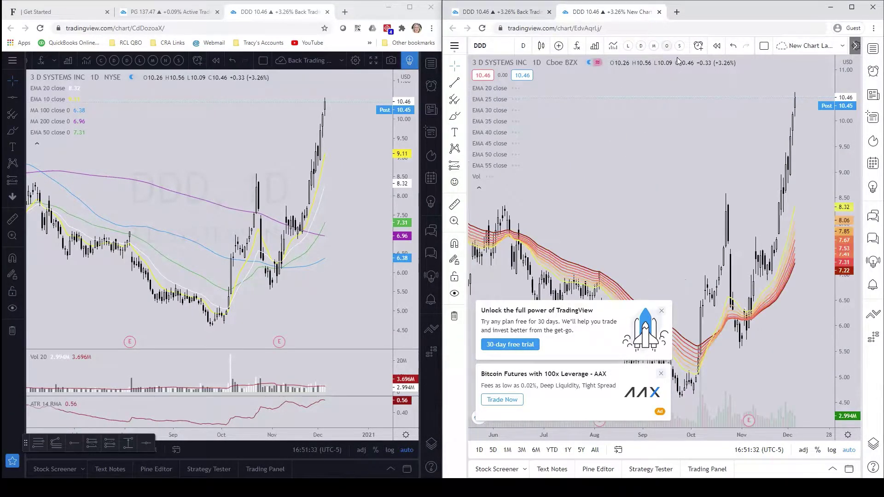
click(680, 47)
click(628, 47)
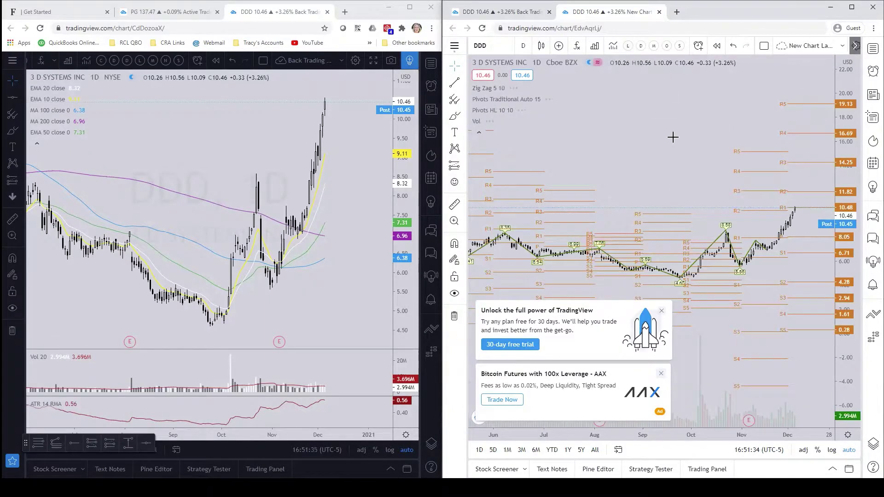
Step: Return to Long Term MA, unfavourite the other four templates, and dismiss the promotion
click(613, 46)
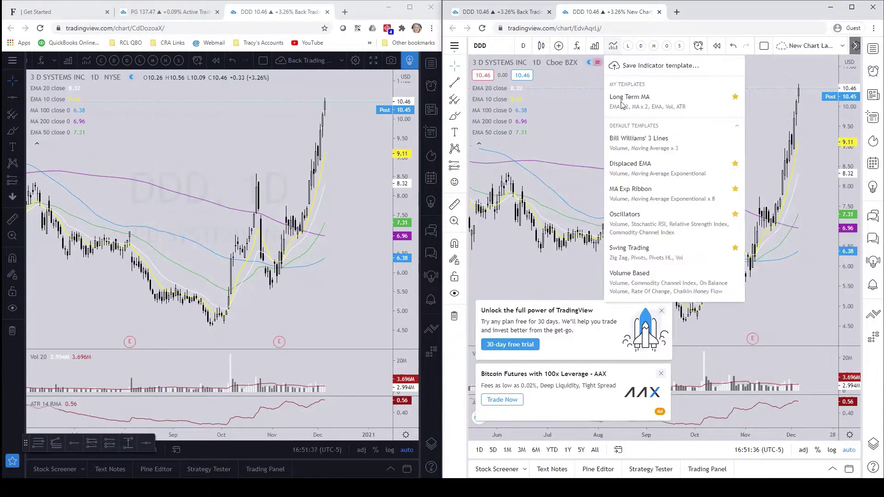
click(735, 164)
click(735, 189)
click(735, 214)
click(735, 249)
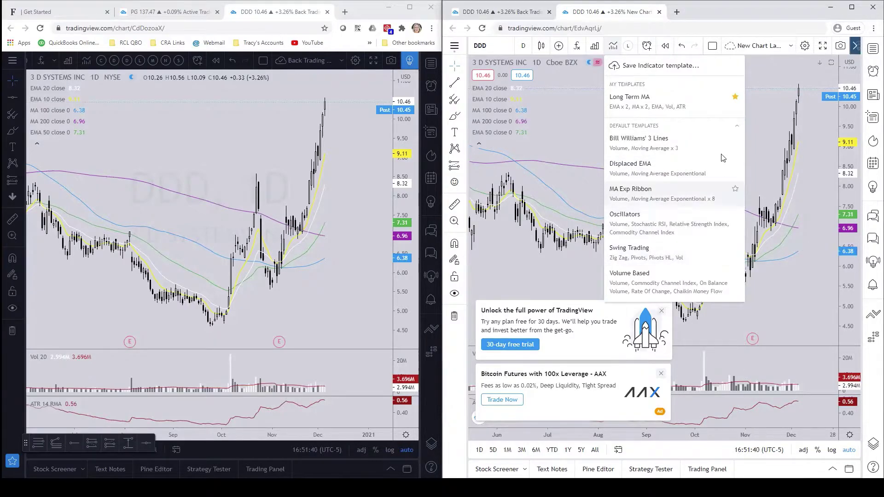
click(769, 80)
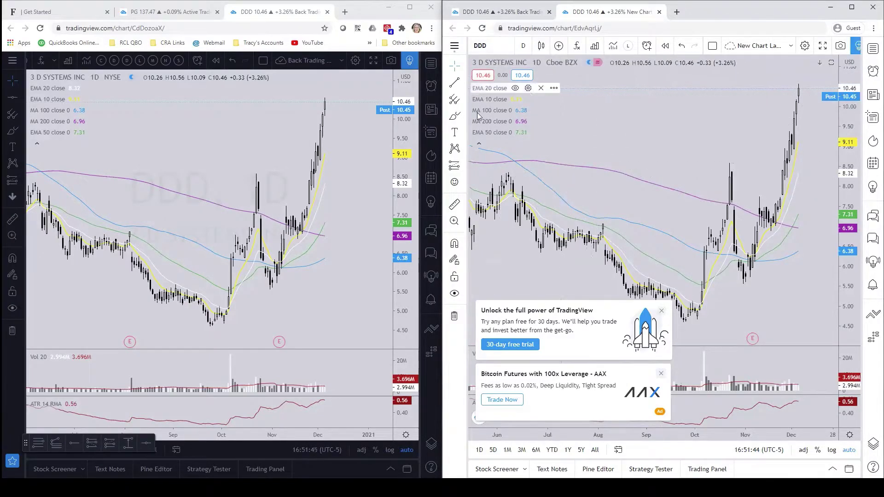
click(661, 311)
Step: Dismiss the ads, save the chart settings as template 'Light trading setup', and apply them
click(661, 373)
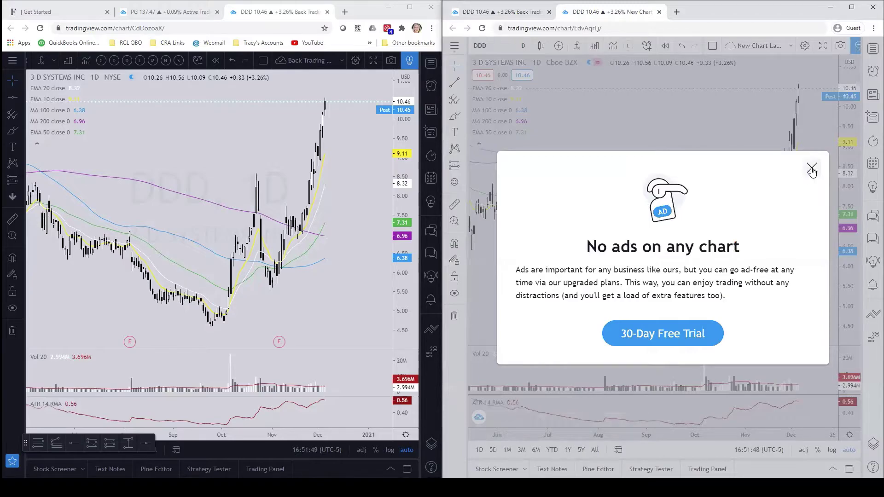
click(811, 167)
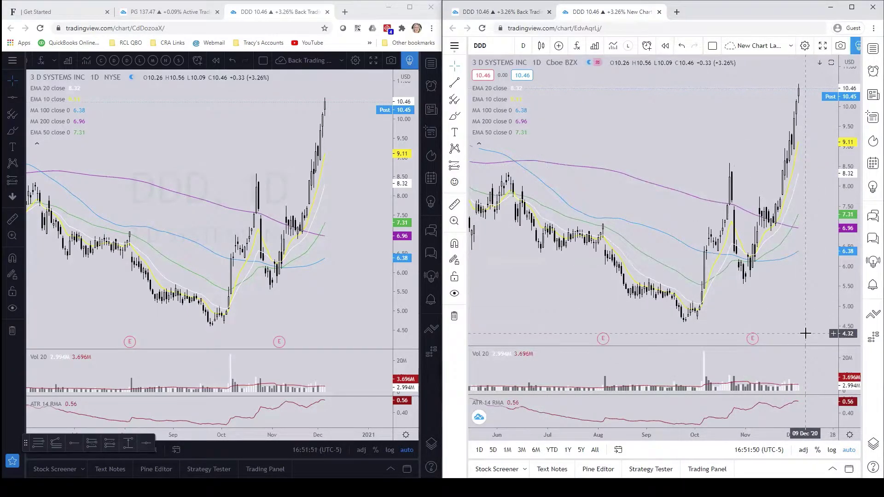
click(851, 436)
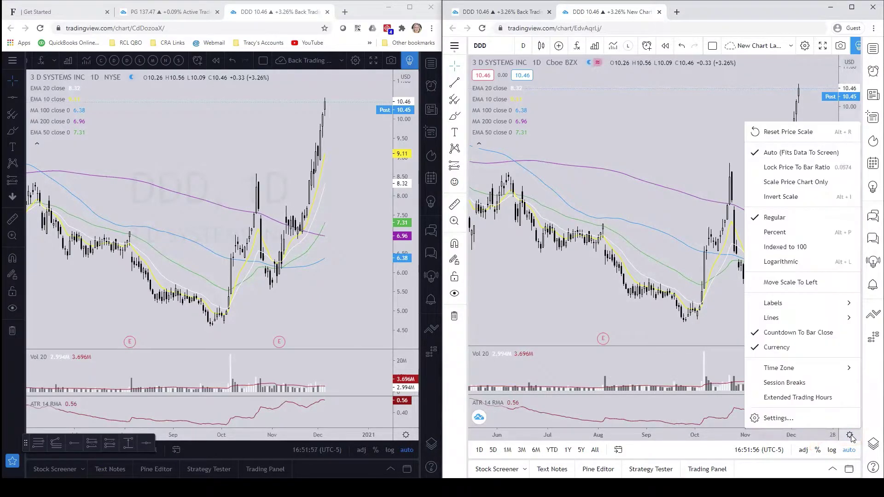
click(774, 420)
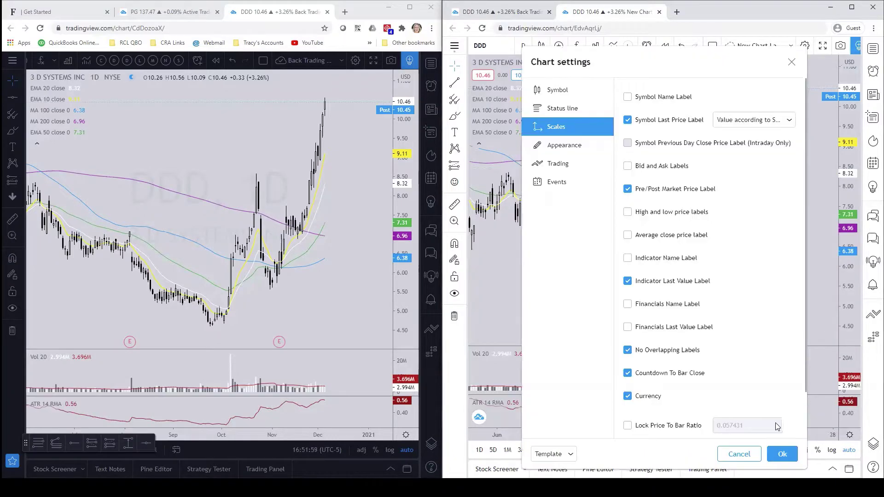
click(550, 453)
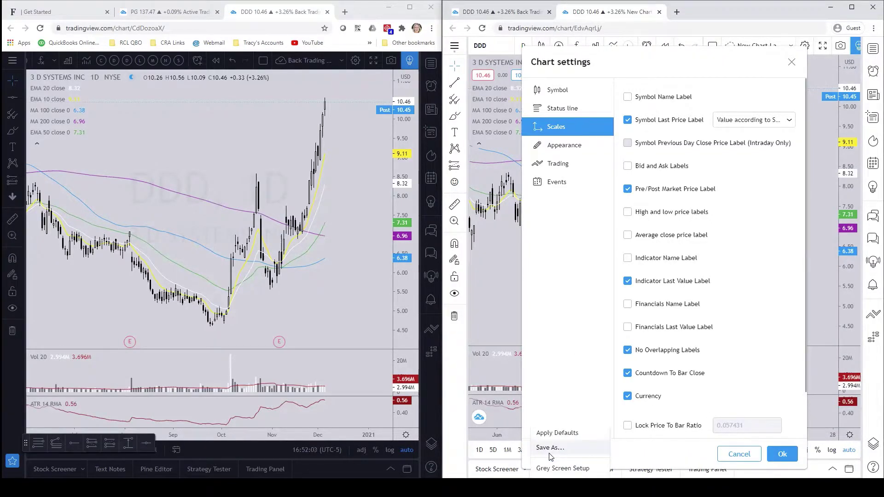
click(549, 447)
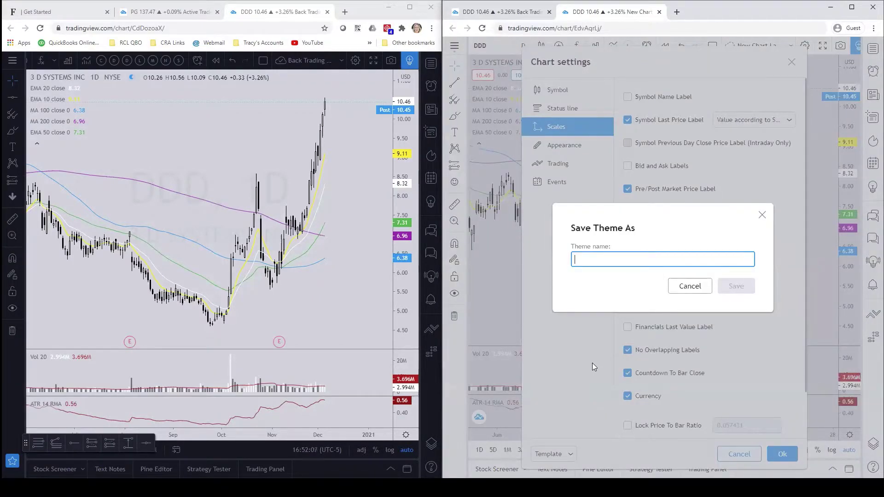
text(Light )
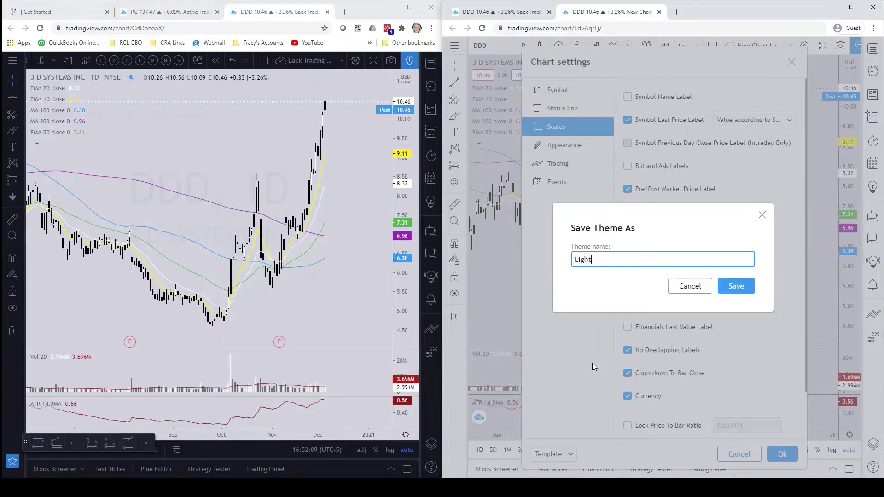
text(trading setup)
click(733, 286)
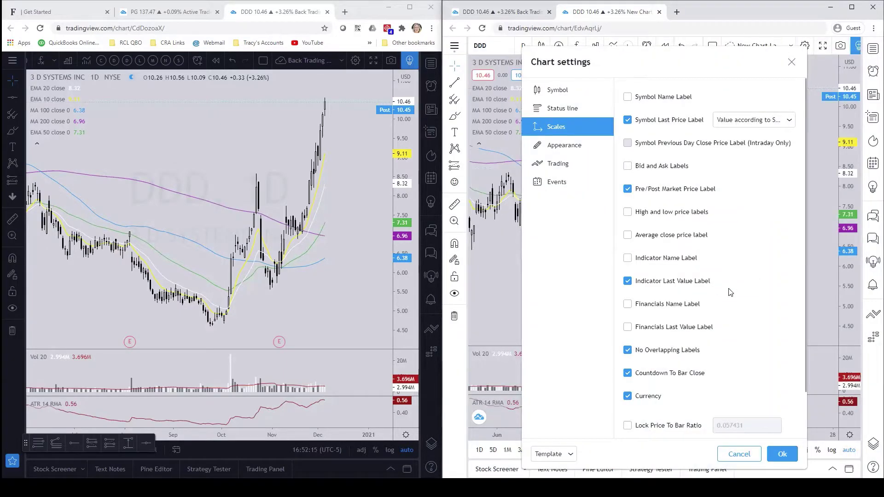
click(781, 454)
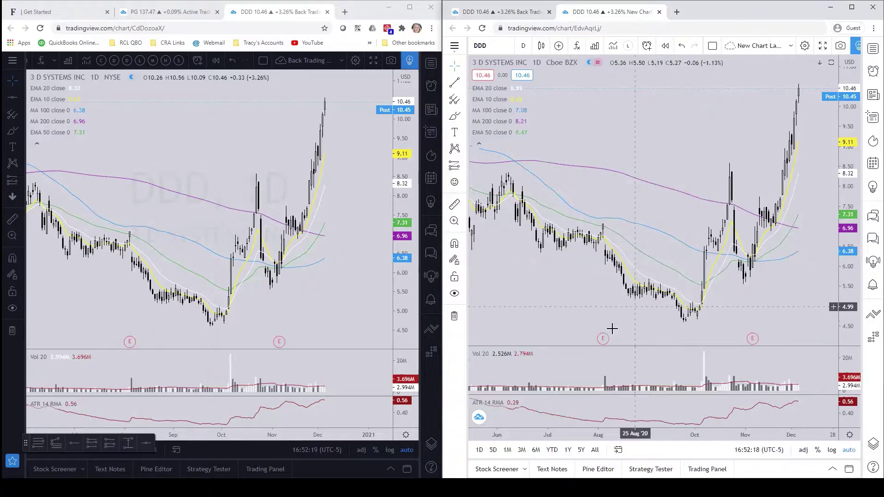
Step: Reset the right chart's settings to the default template
click(850, 436)
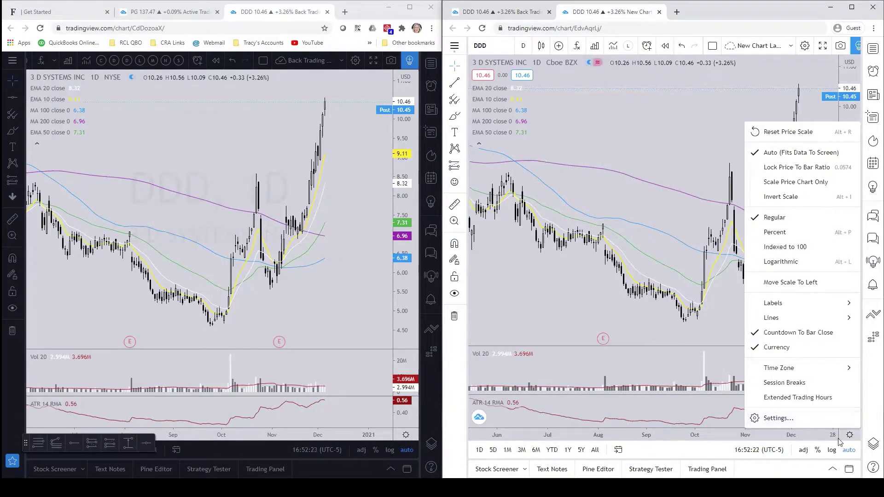
click(775, 419)
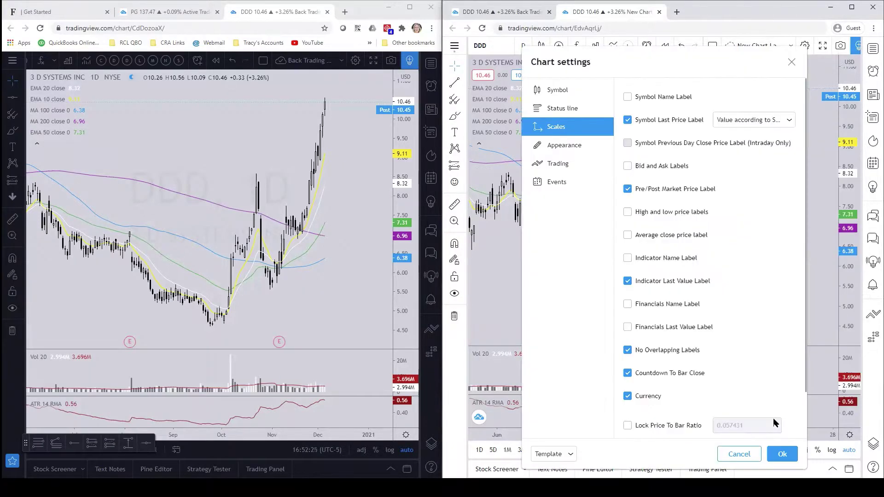
click(552, 453)
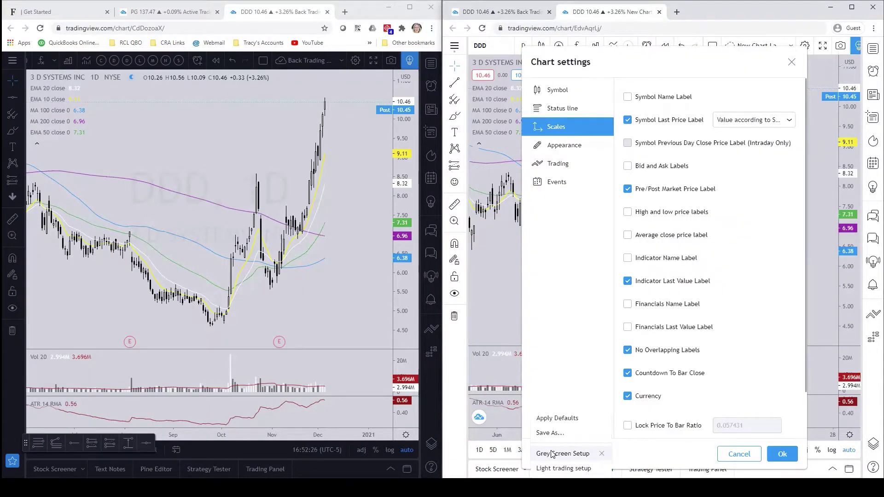
click(554, 419)
click(775, 455)
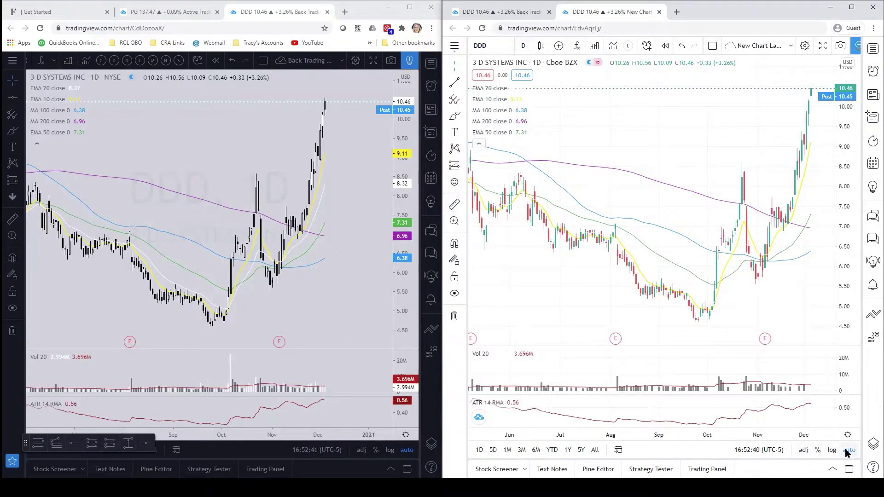
Step: Apply the saved Light trading setup template to the right chart's settings
click(847, 434)
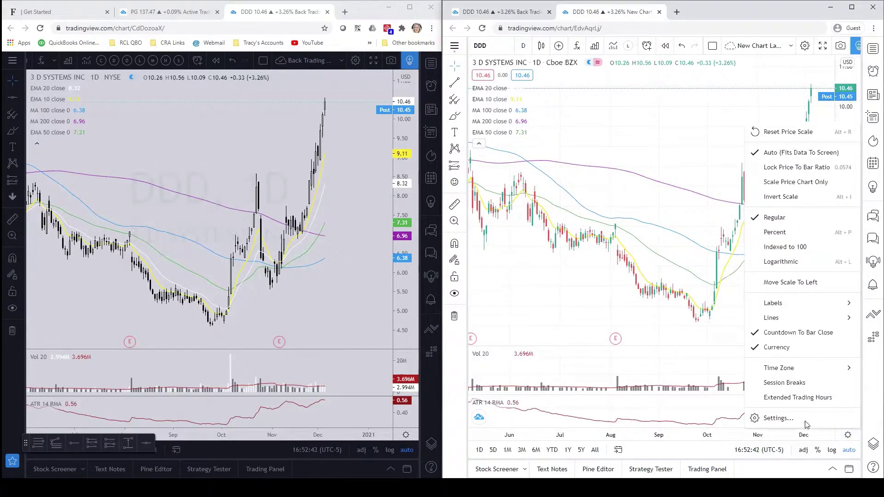
click(777, 419)
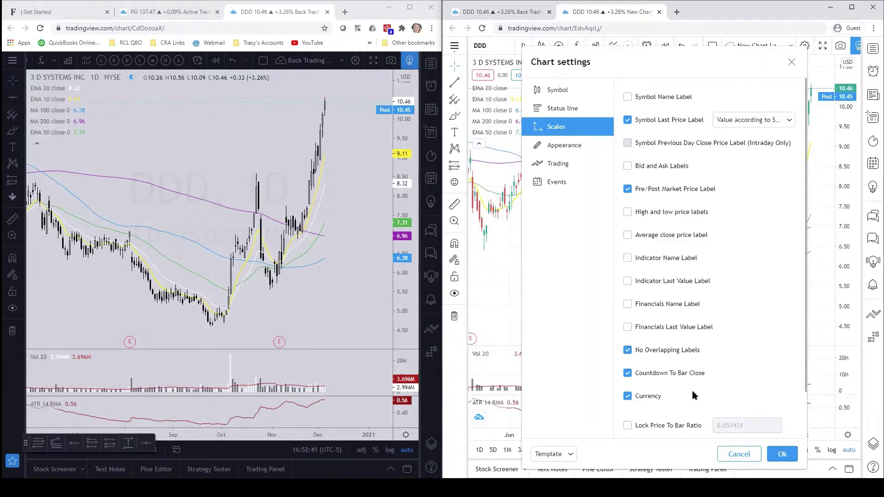
click(739, 454)
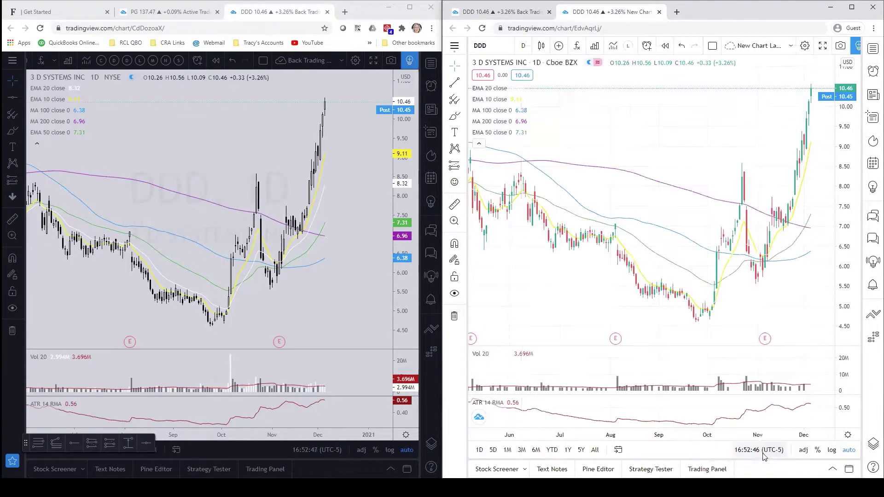
click(848, 435)
click(778, 418)
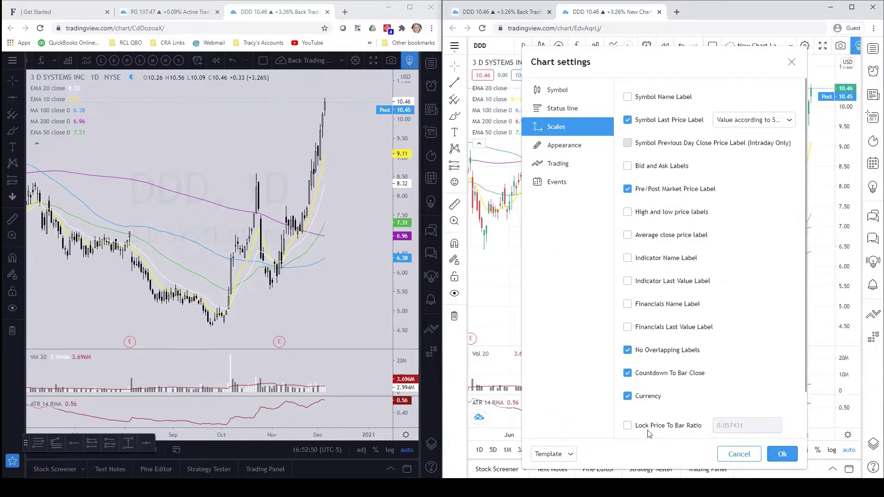
click(553, 455)
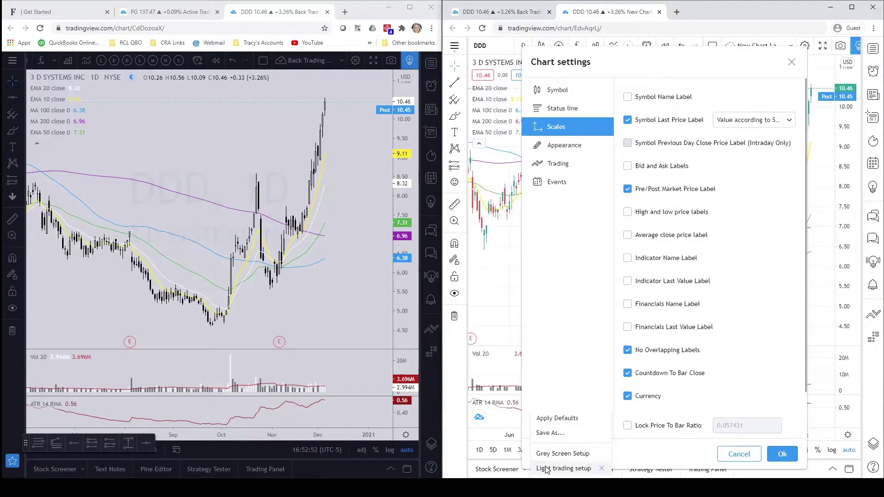
click(546, 469)
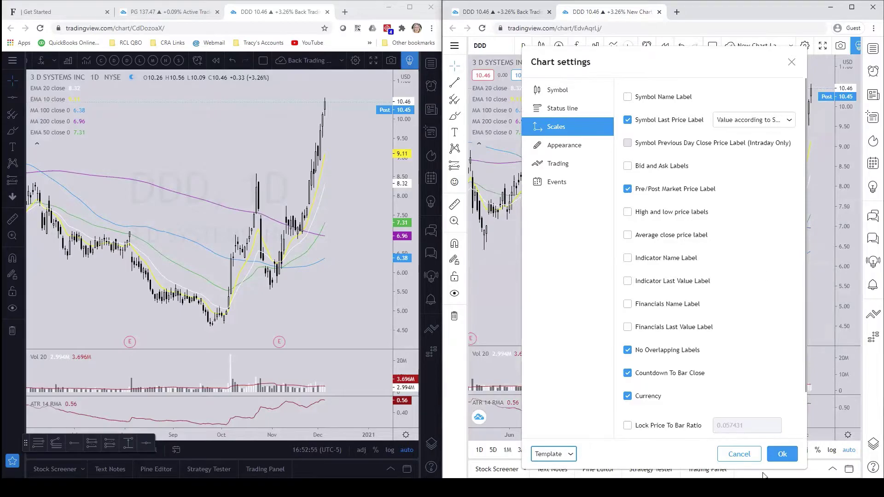
click(783, 455)
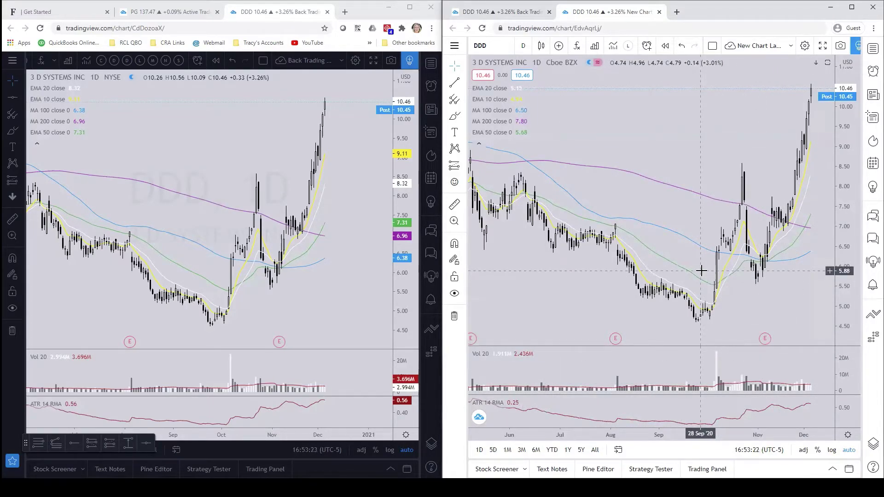
scroll(750, 241, up, 2)
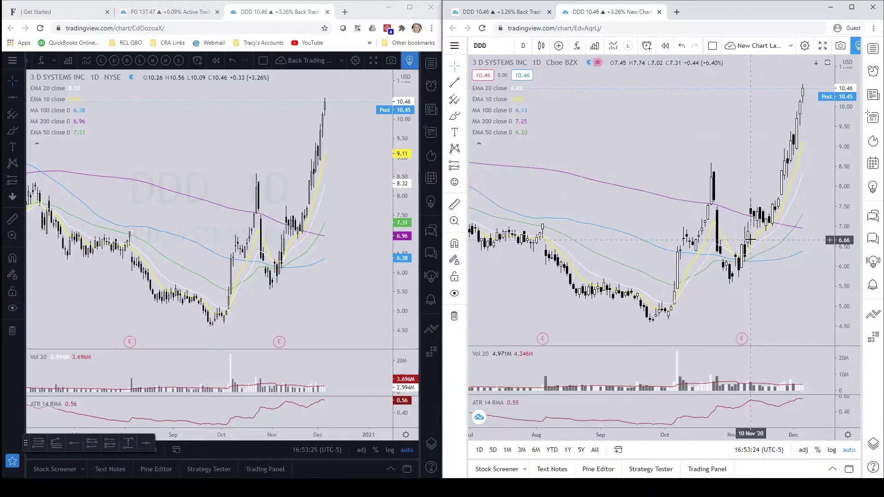
scroll(741, 237, down, 2)
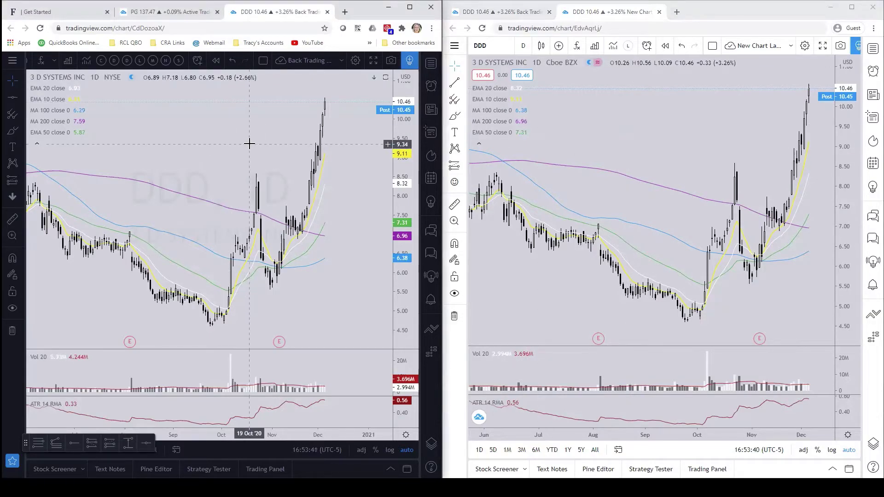
Step: Load PYPL on the left chart and on the second account's right chart
text(PYPL)
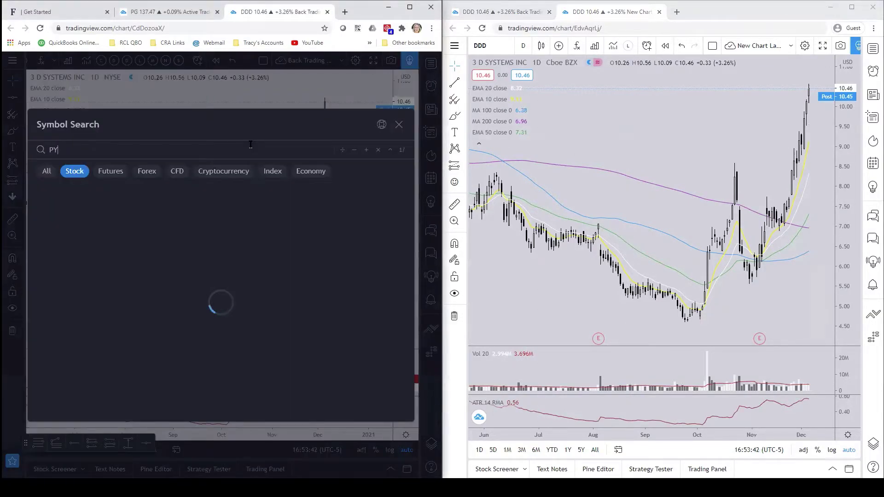
key(Return)
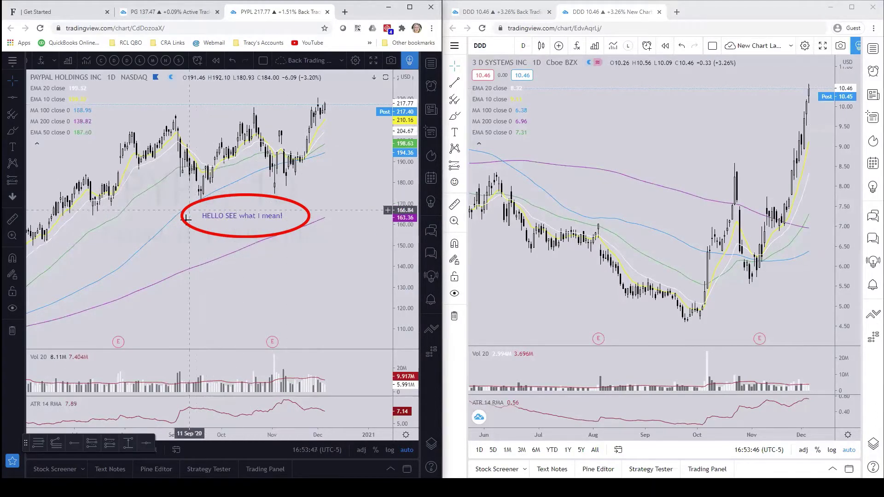
click(611, 133)
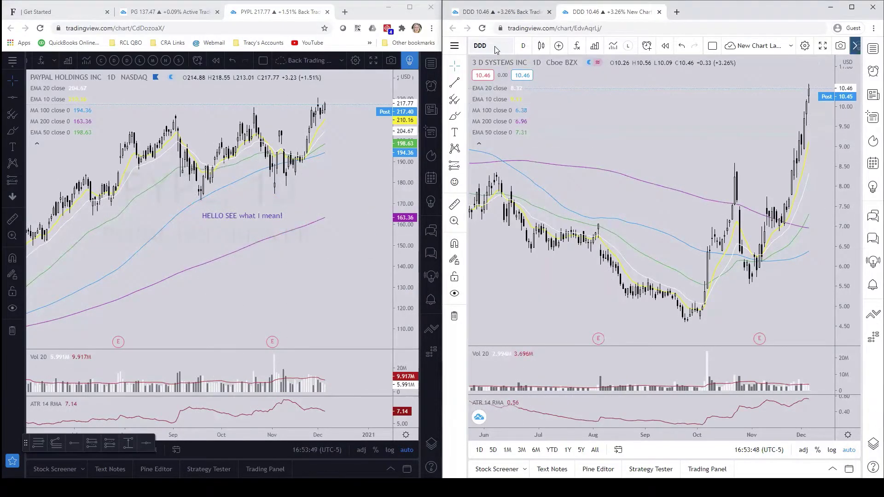
click(494, 46)
text(PYPL)
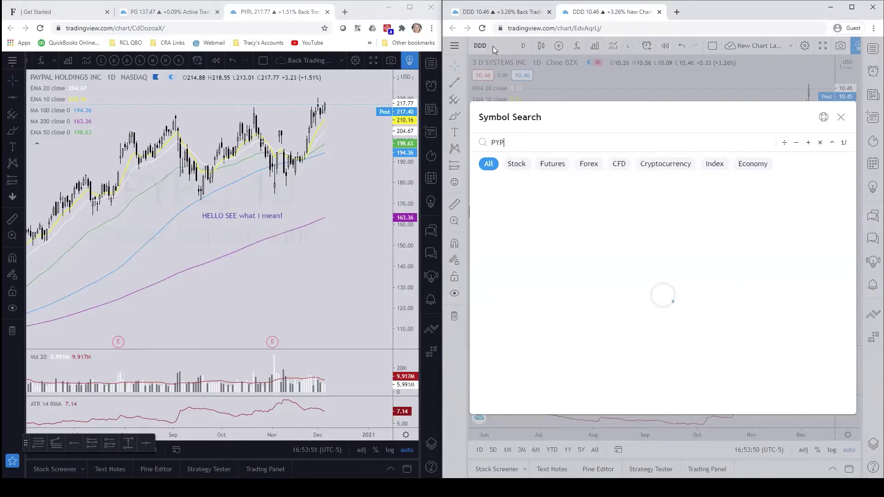
key(Return)
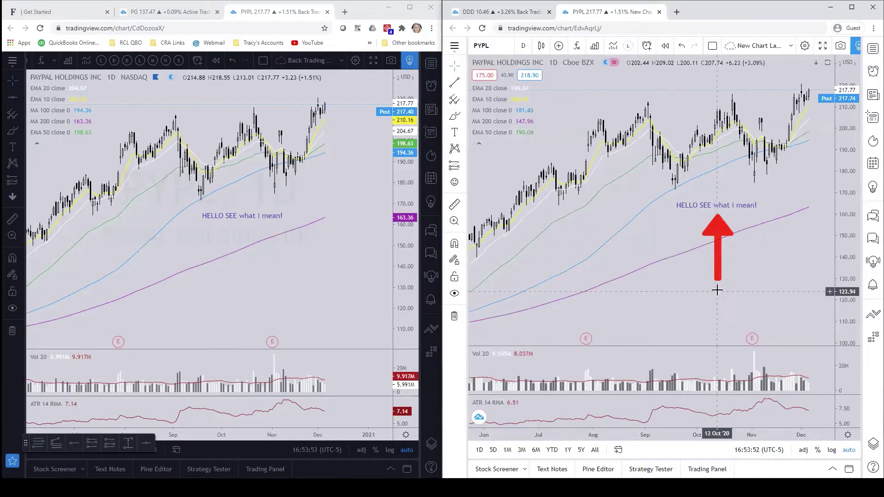
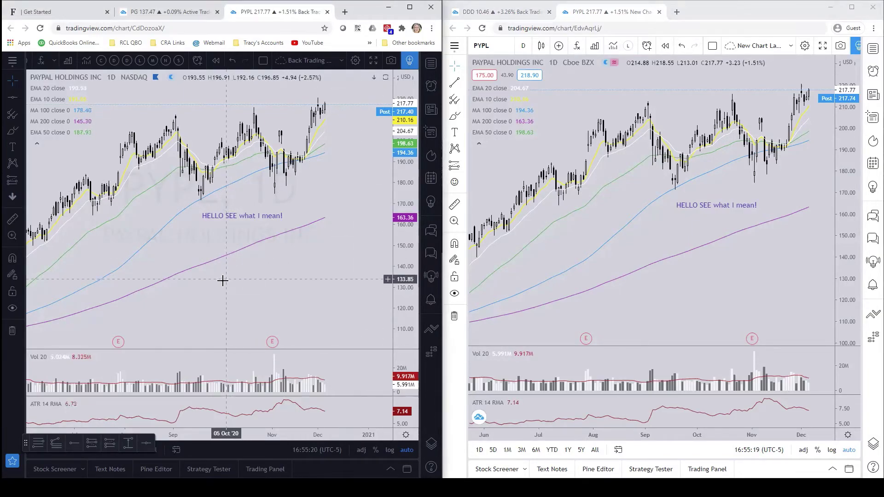
Step: Load the 3D Systems (DDD) symbol in the left chart
text(DDD)
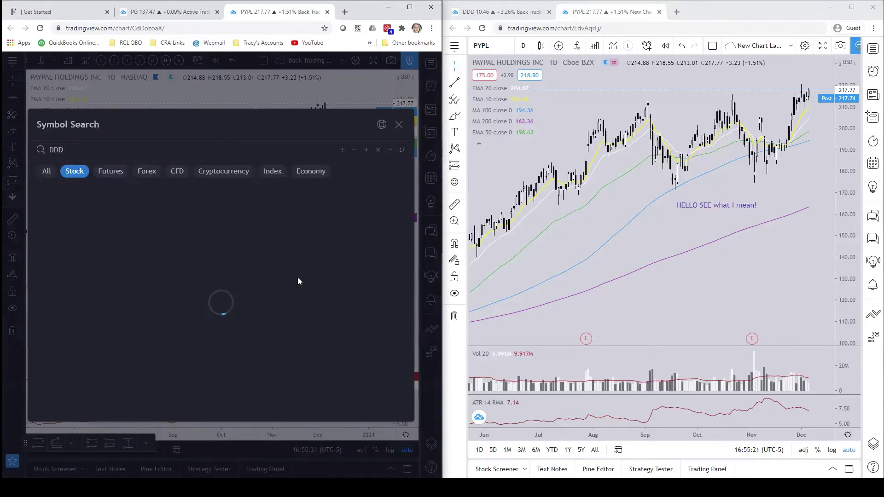
key(Return)
drag(311, 278, 268, 278)
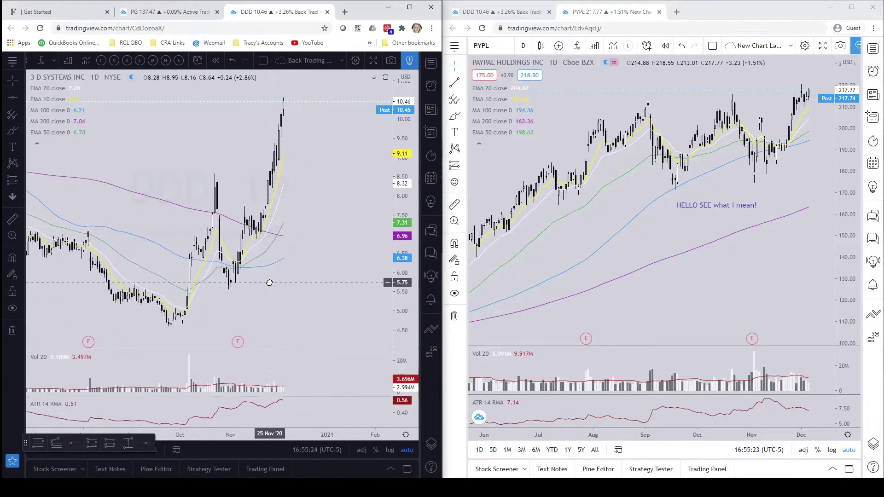
Step: Apply the Day Trade EMAs VP template and switch DDD to 5-minute candles
mouse_move(93, 133)
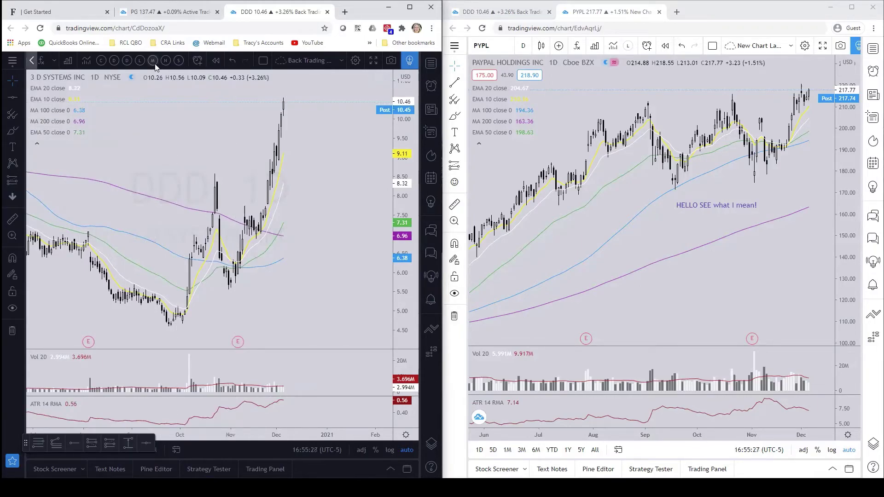
click(127, 60)
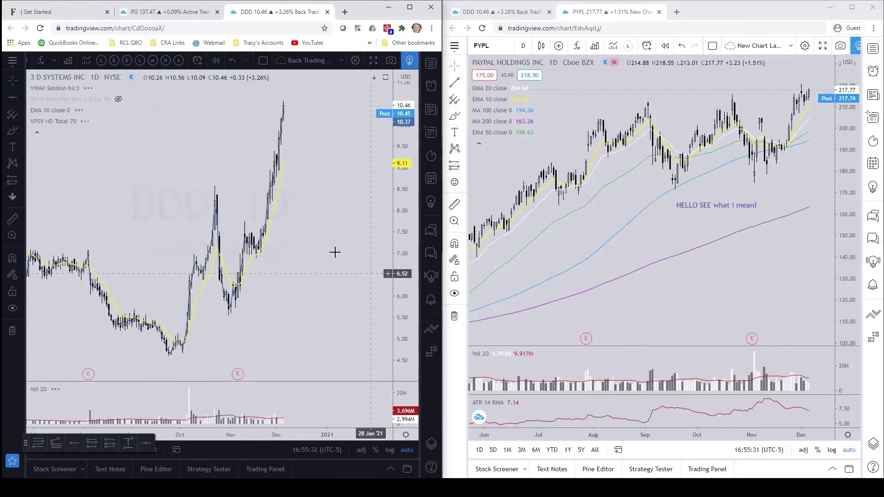
click(31, 60)
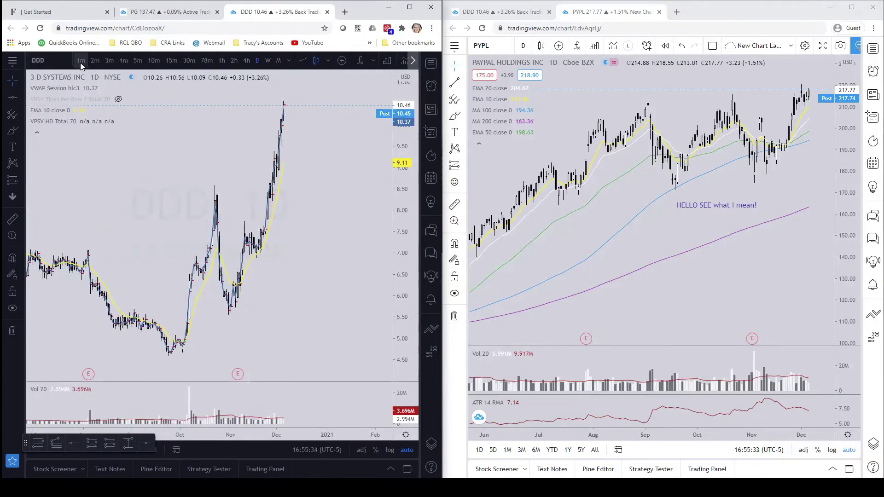
click(138, 61)
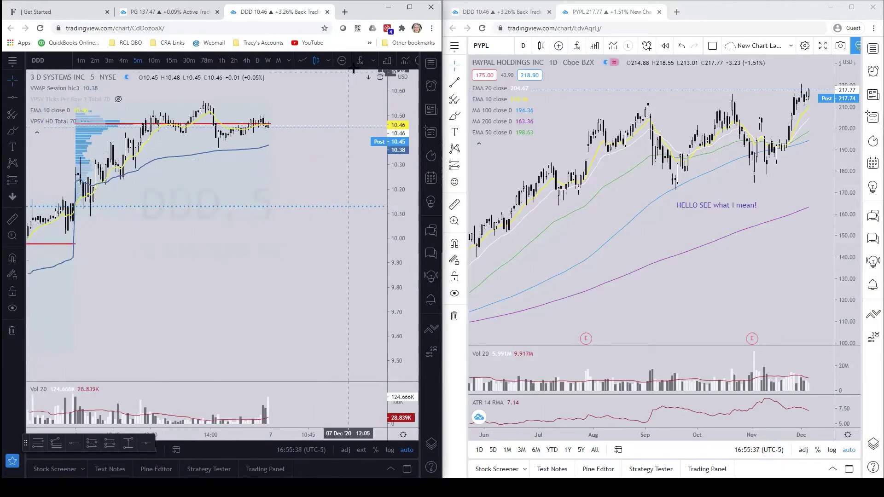
click(407, 61)
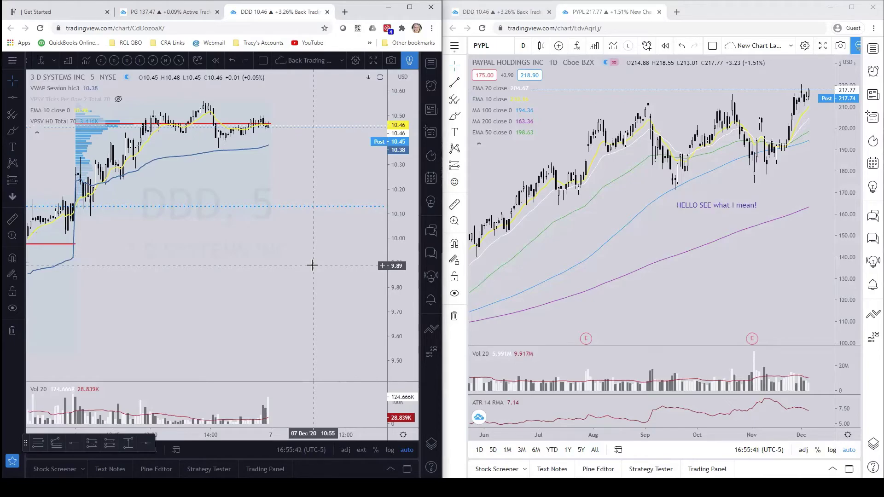
drag(309, 267, 327, 85)
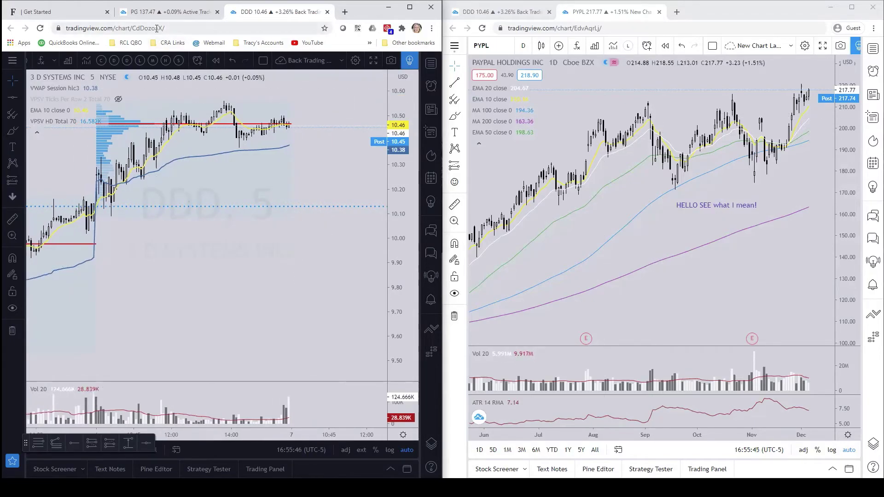
click(615, 30)
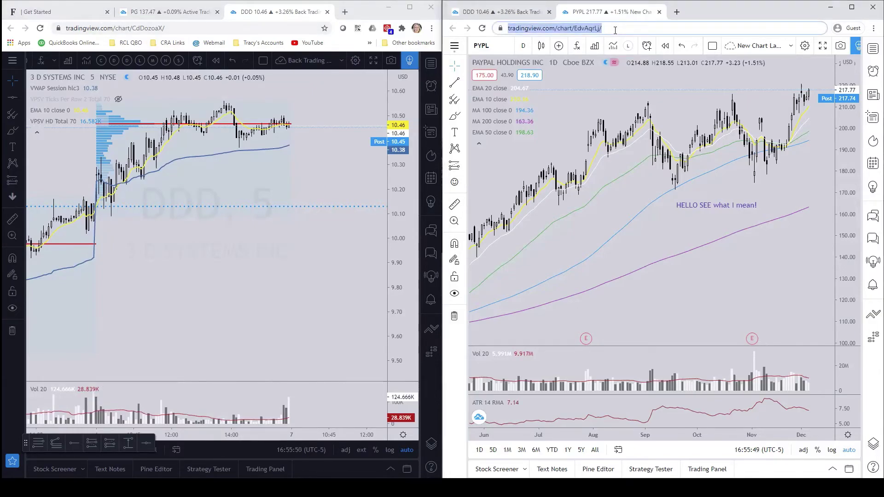
key(Return)
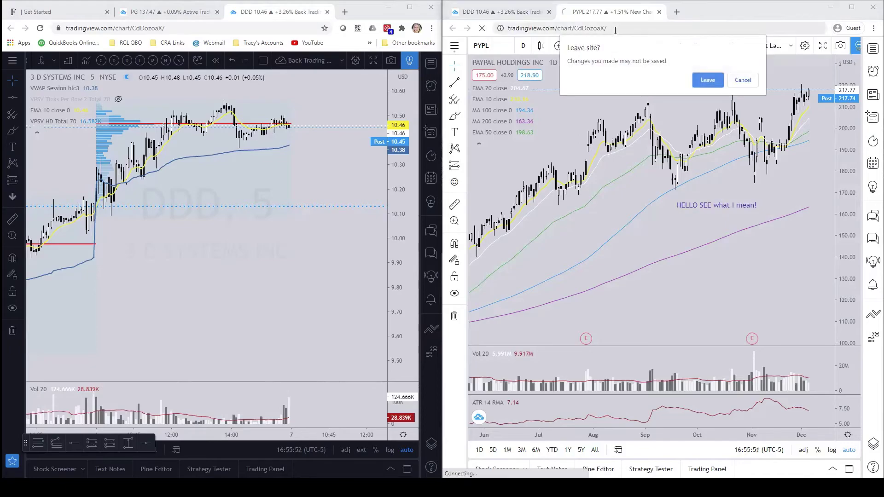
click(707, 80)
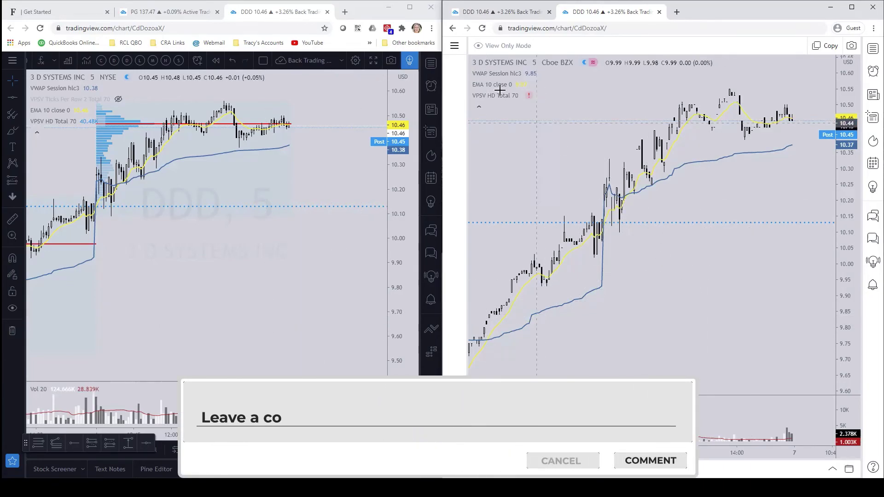
Step: Open New Chart Layout under Back Trading Chart, dismiss the promo, and shift the daily candles left
click(456, 46)
mouse_move(523, 53)
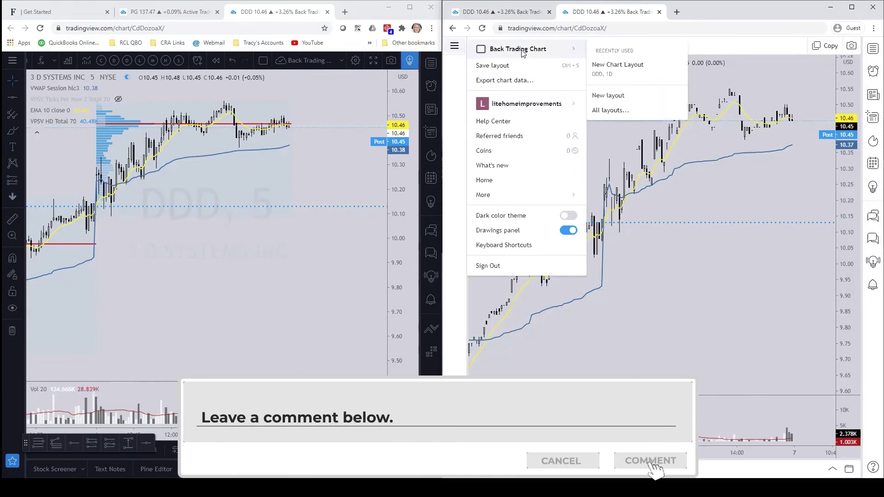
click(627, 63)
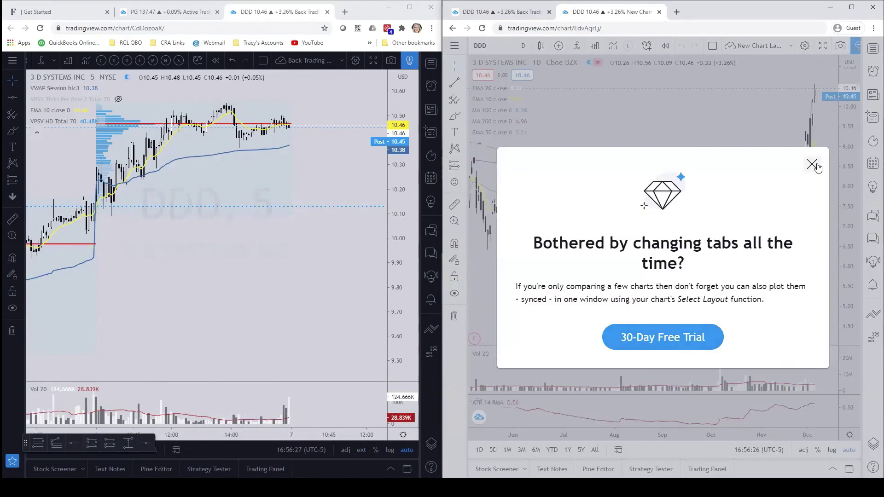
click(812, 165)
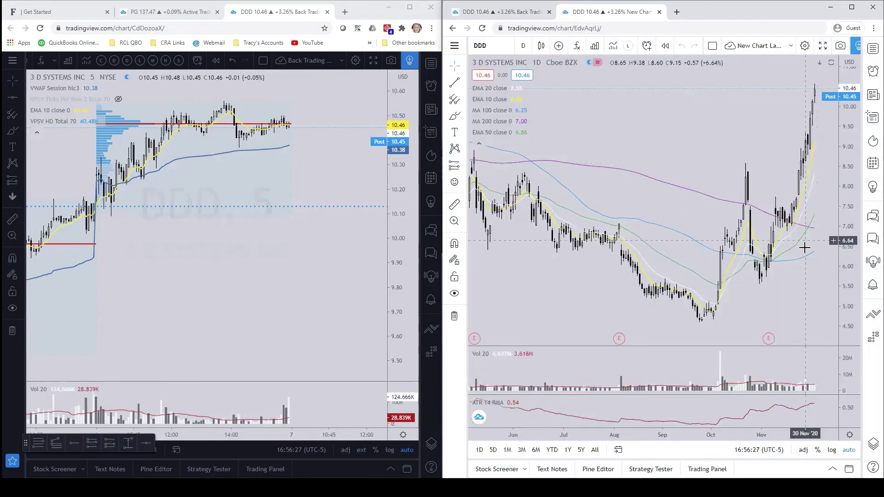
drag(802, 247, 750, 281)
scroll(676, 286, up, 2)
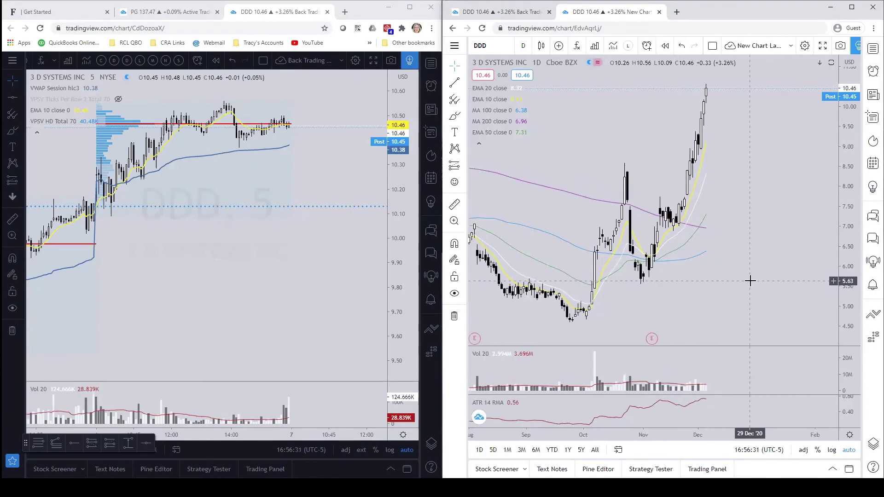